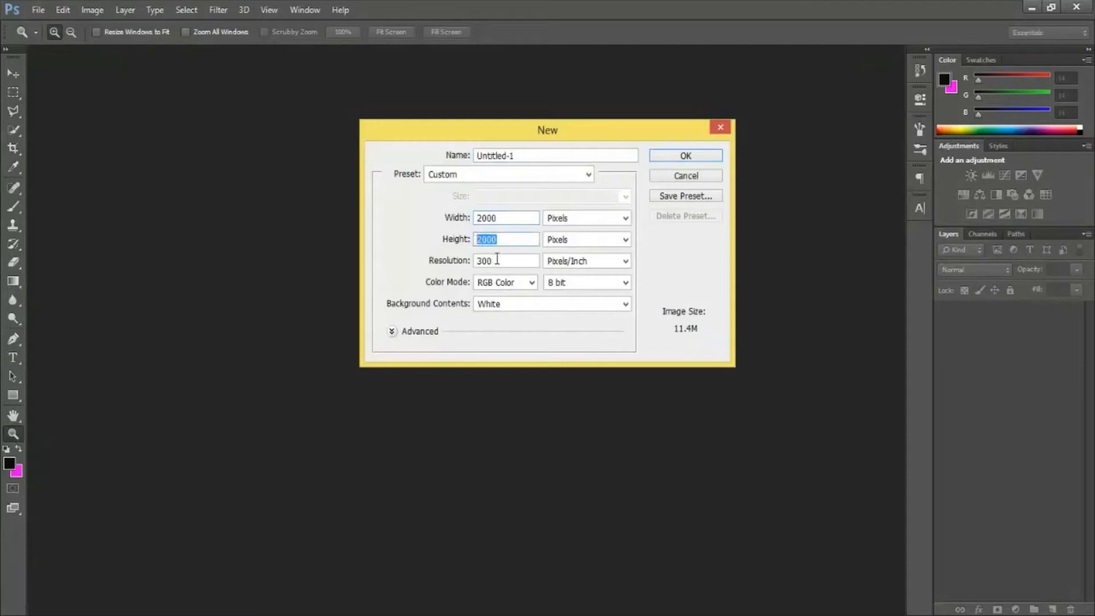
Step: Create a new 2000 × 2000 pixel RGB document at 300 pixels/inch with a white background
drag(496, 261, 468, 268)
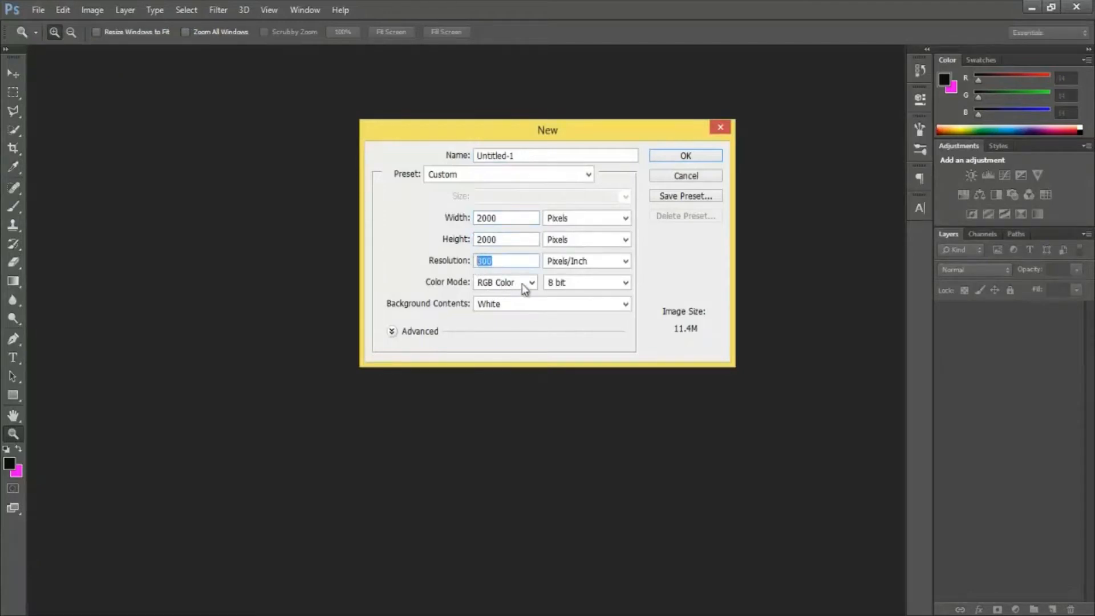
click(679, 162)
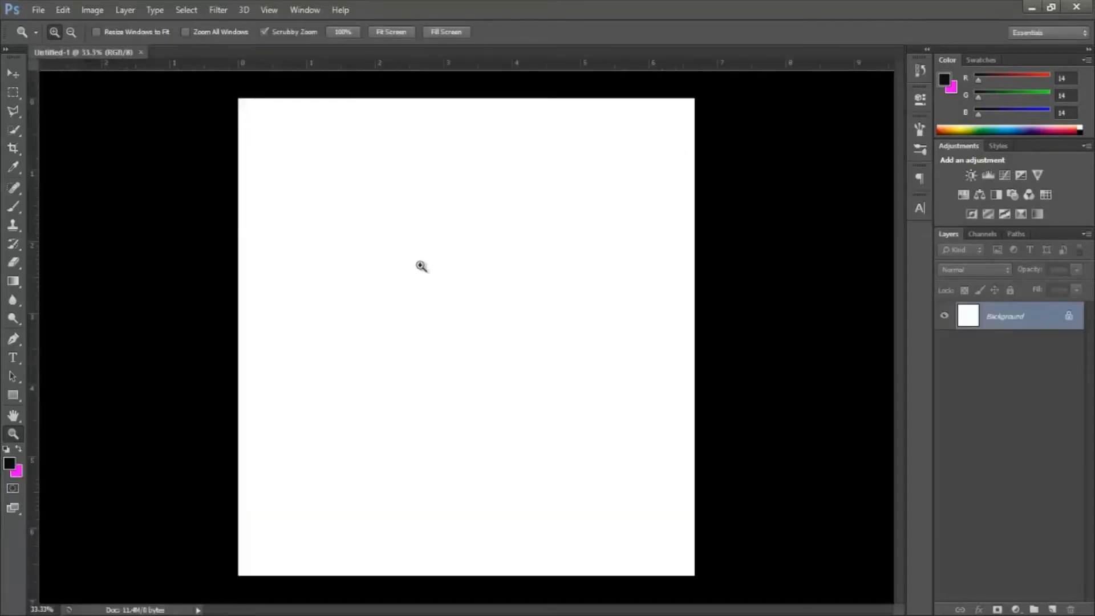
click(11, 74)
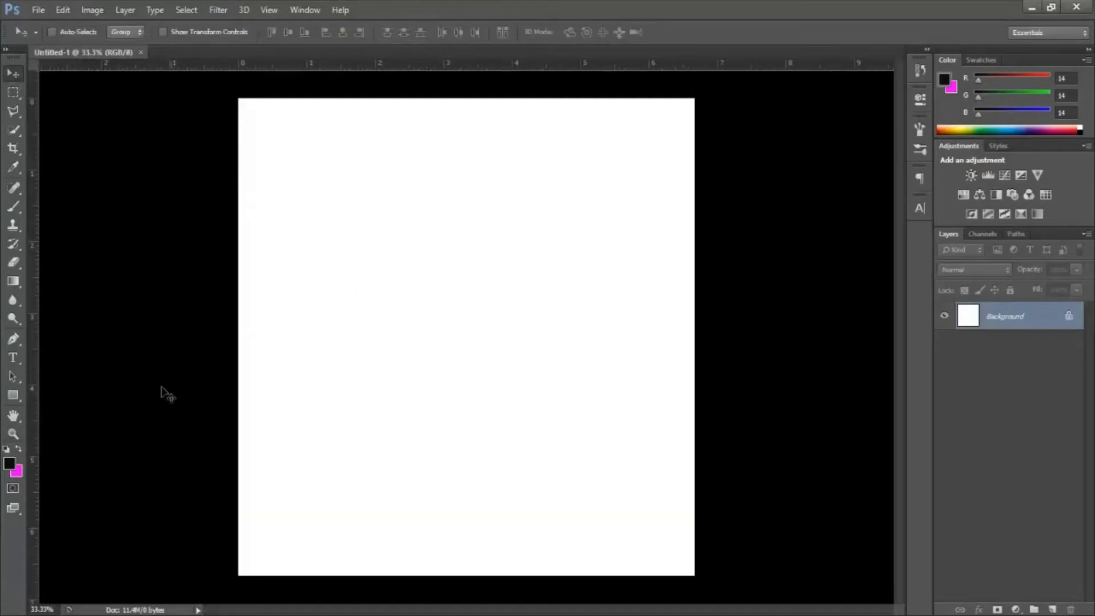
Step: Set the foreground color to the near-black hex value 0e0e0e
click(12, 467)
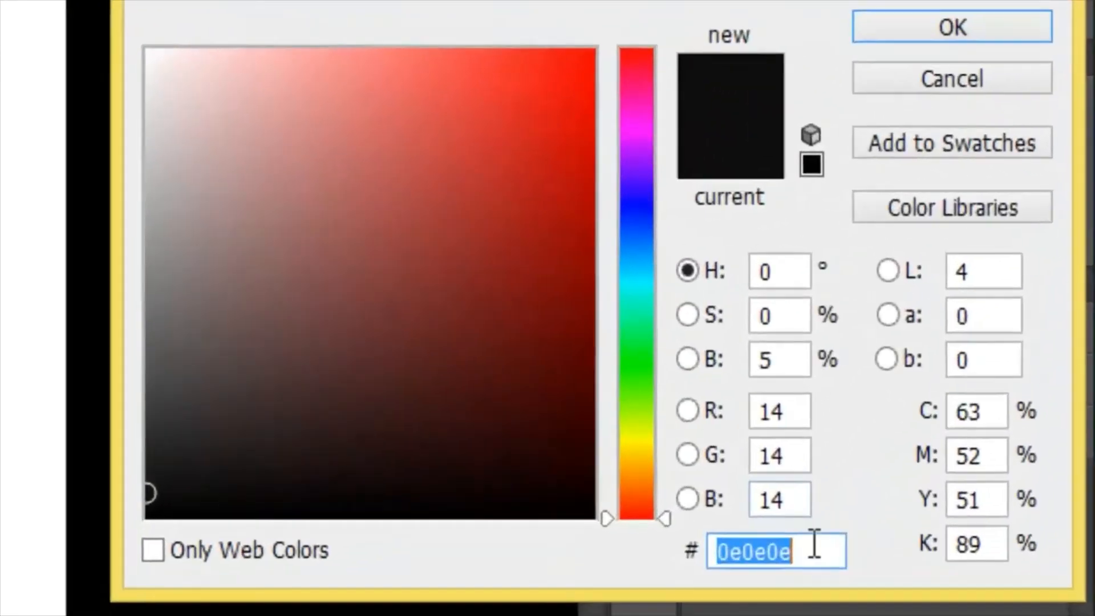
drag(950, 378, 897, 384)
drag(806, 555, 716, 553)
click(785, 553)
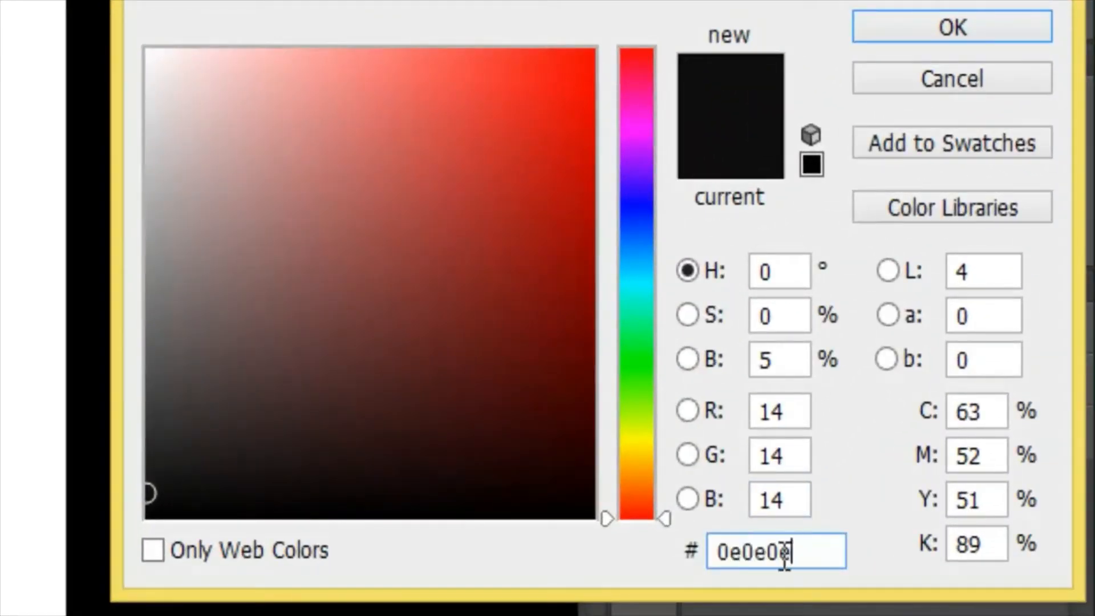
drag(785, 553, 692, 557)
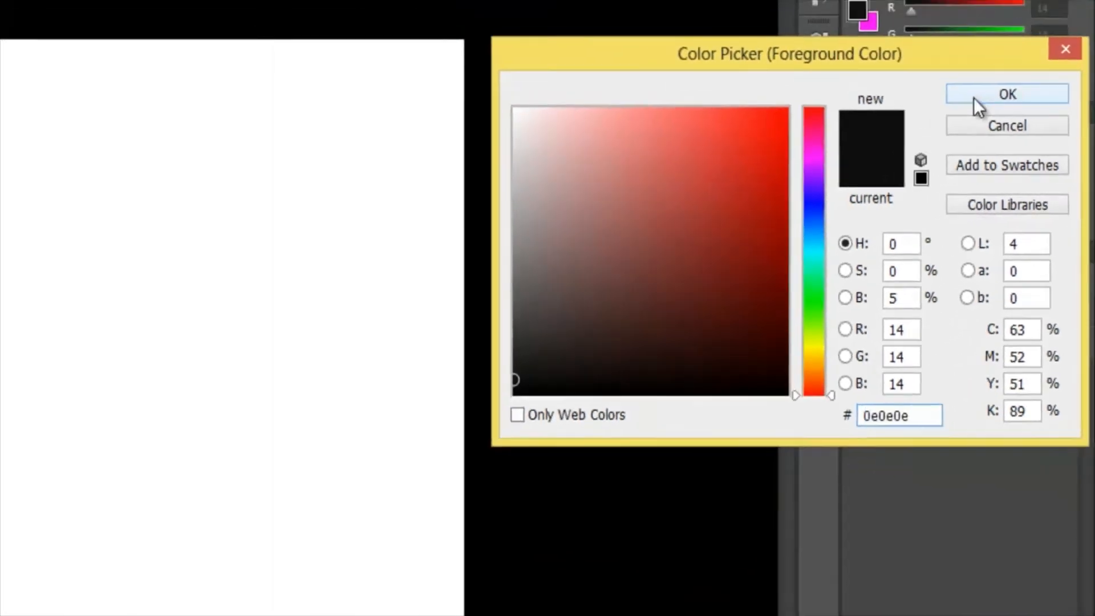
click(974, 97)
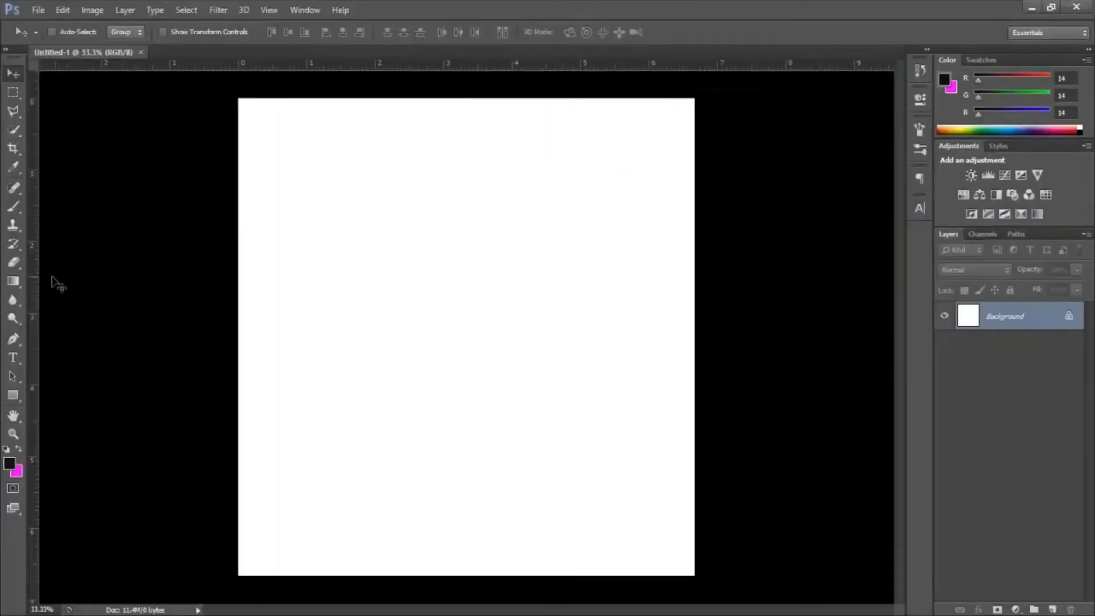
Step: Fill the white Background layer with the foreground color using the Paint Bucket Tool
click(19, 279)
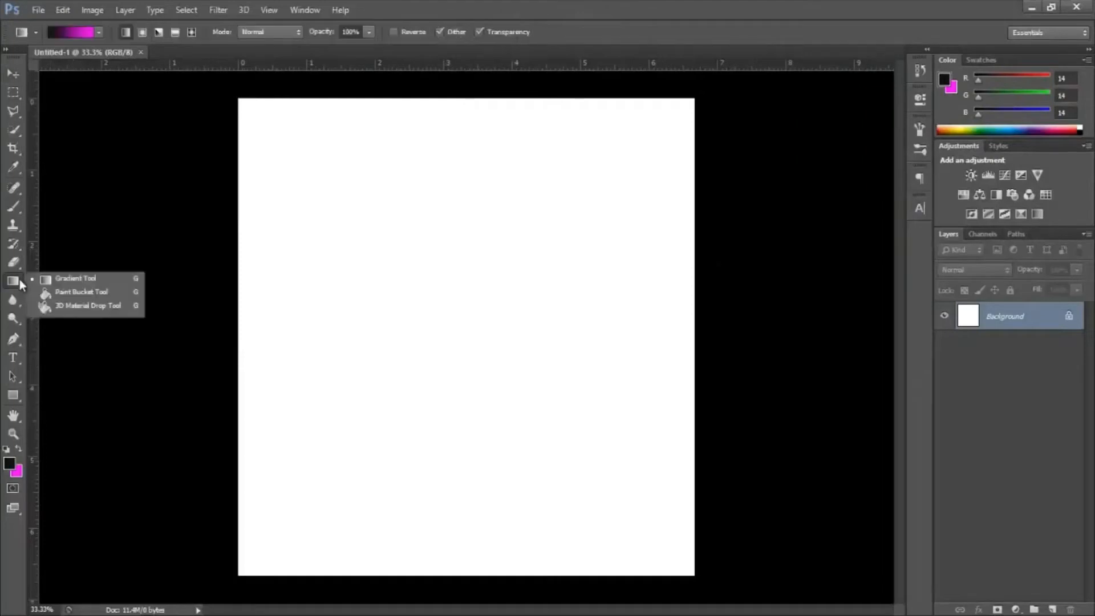
click(63, 293)
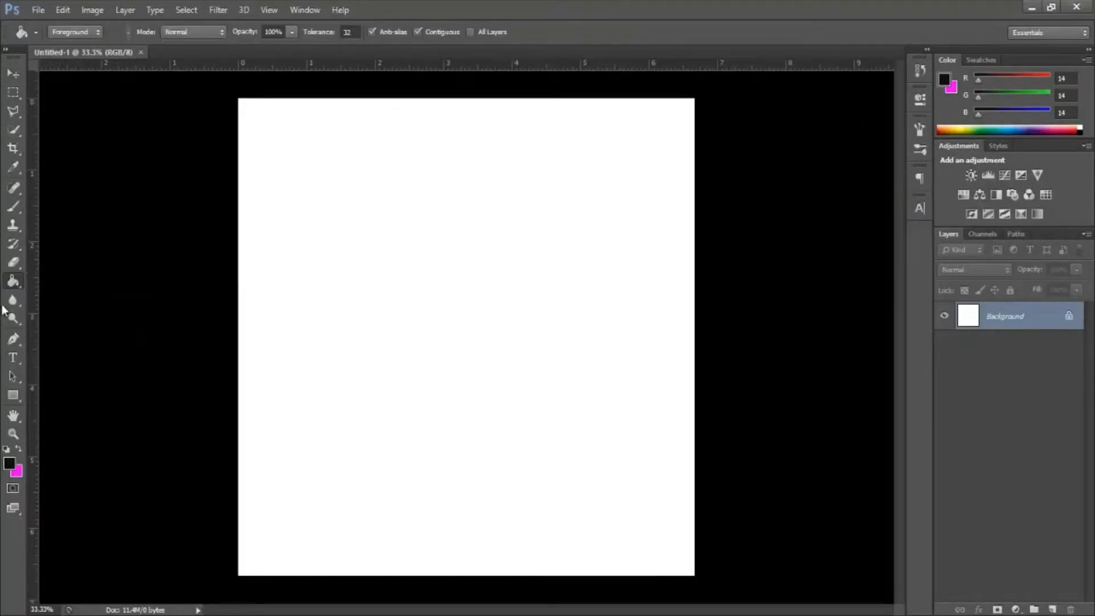
click(454, 317)
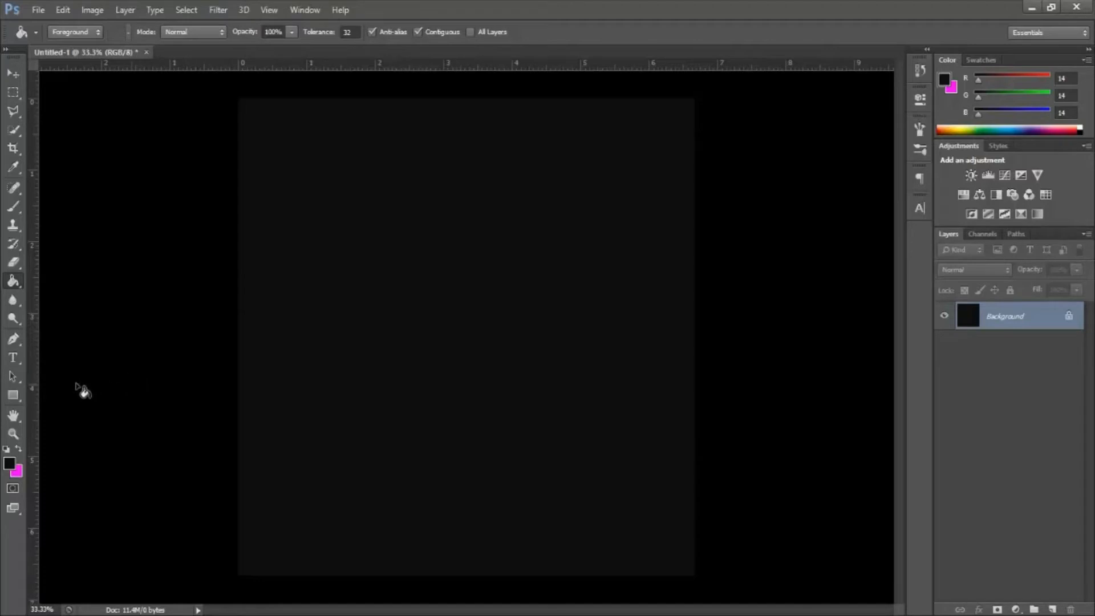
Step: Set up the Type tool with the Aachen-Bold font at a size of 60.01 pt
click(13, 358)
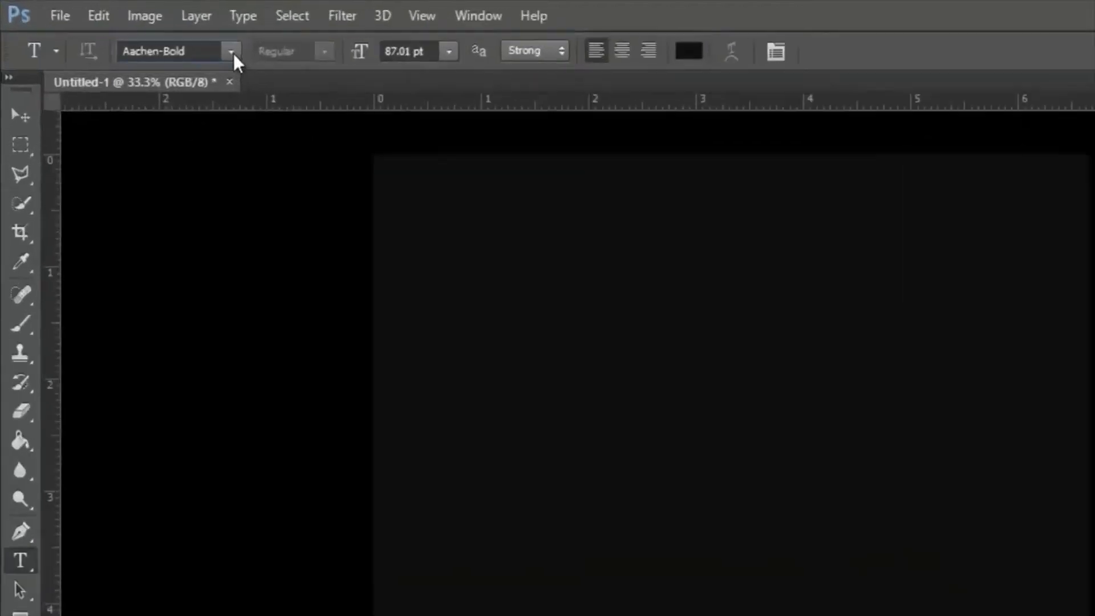
click(147, 32)
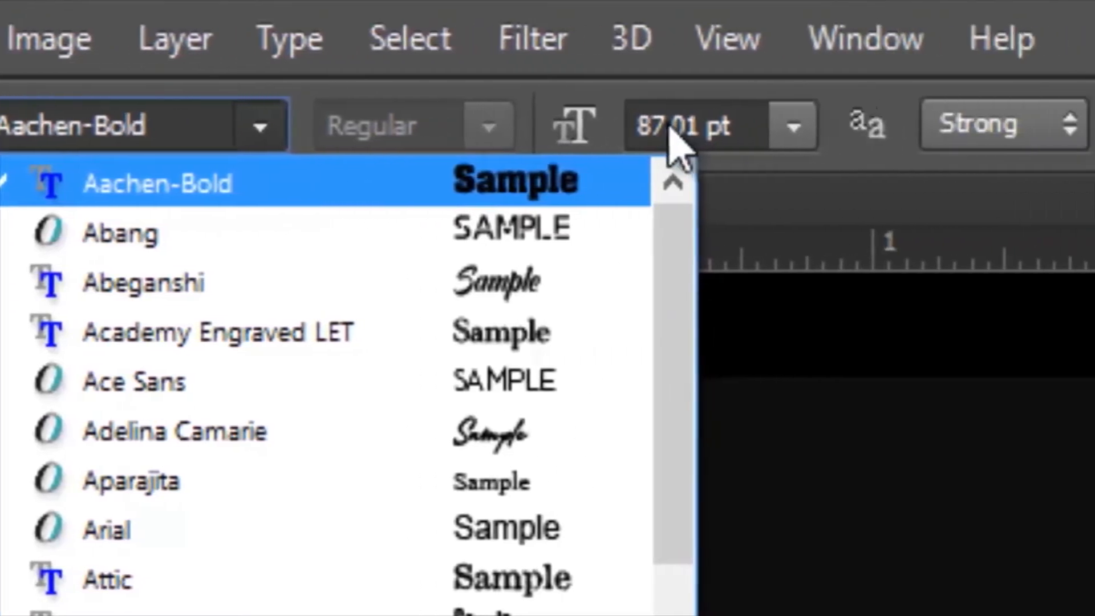
click(973, 124)
drag(515, 125, 491, 123)
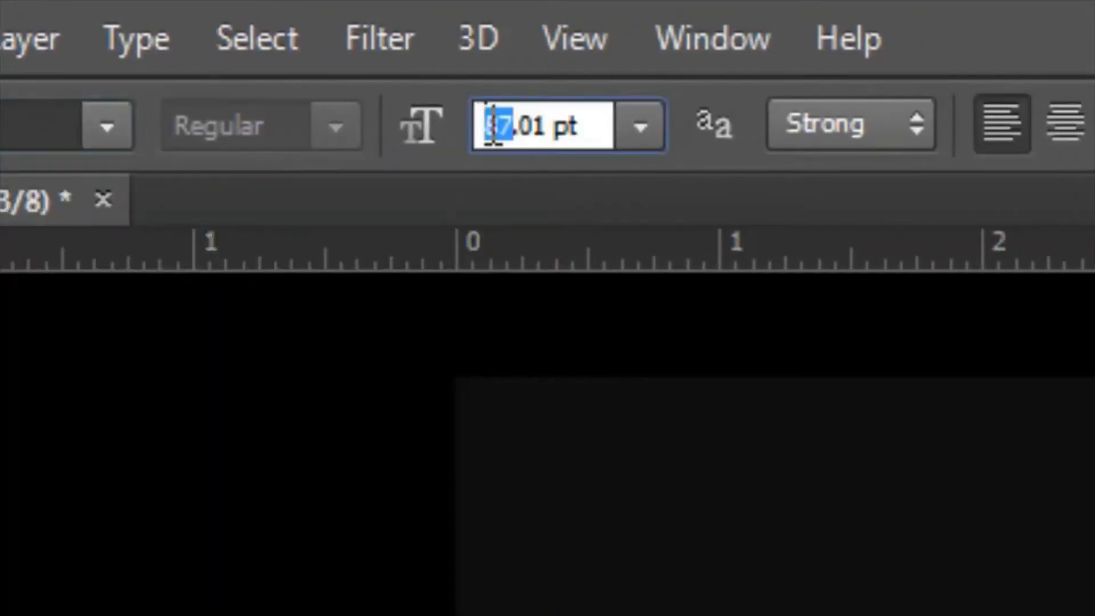
text(60)
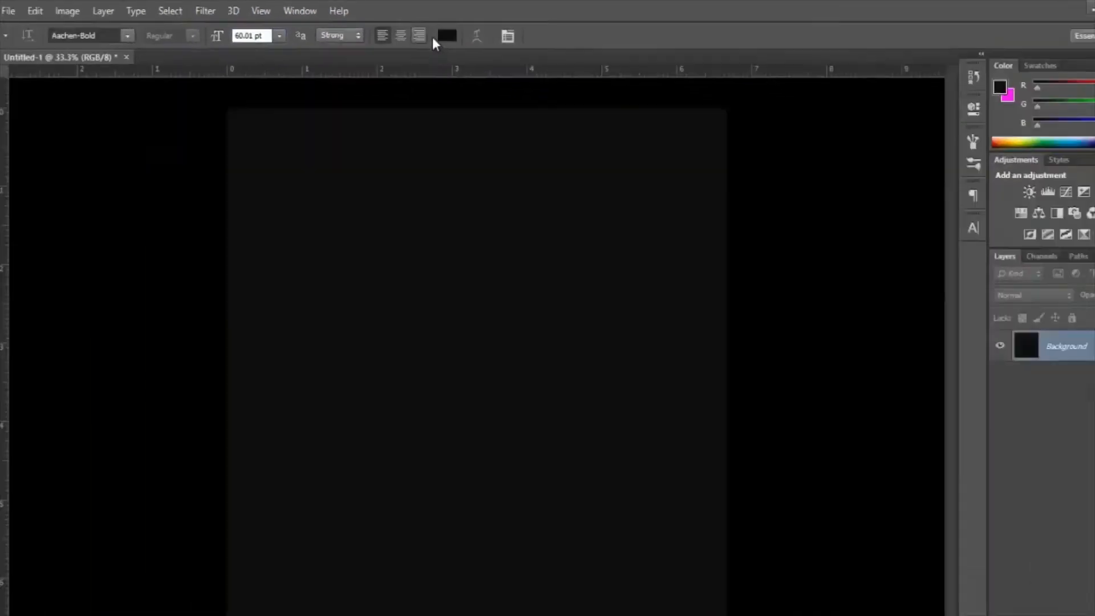
Step: Set the text color to white (ffffff)
click(707, 123)
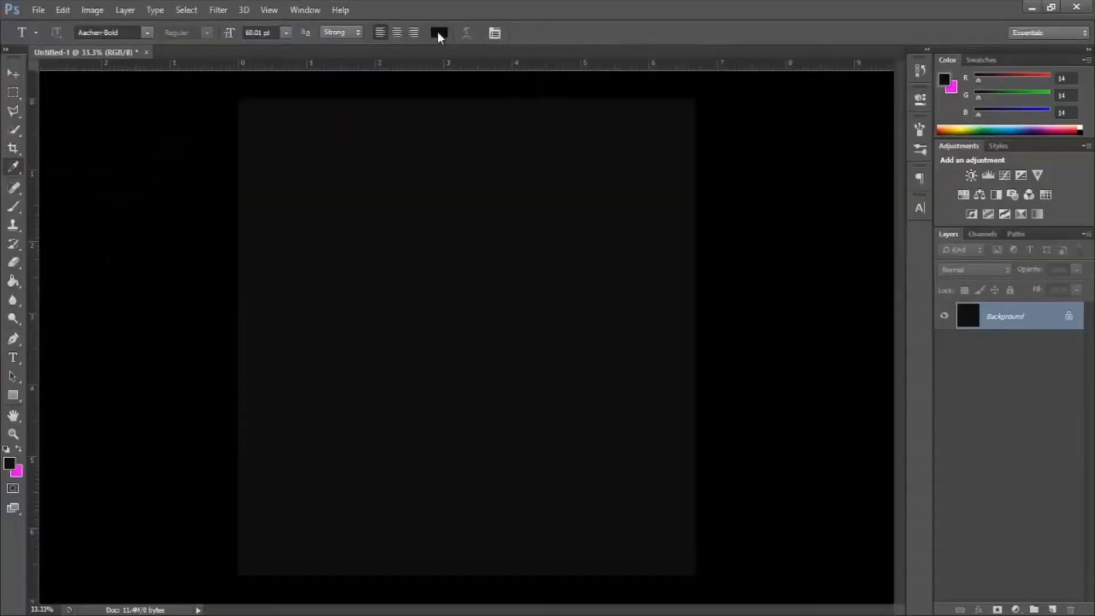
click(725, 142)
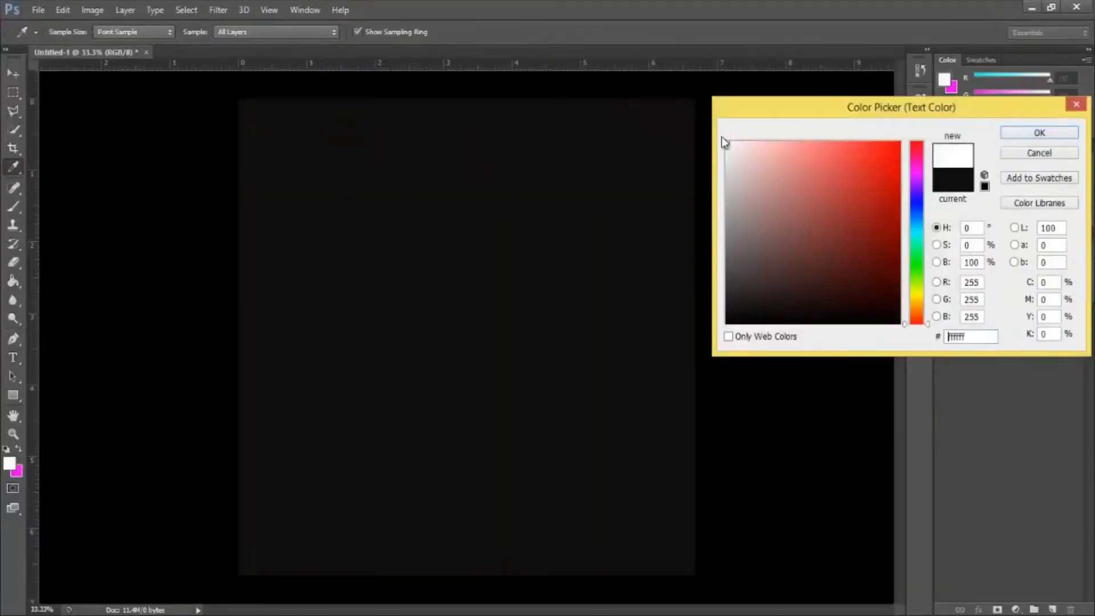
click(1035, 134)
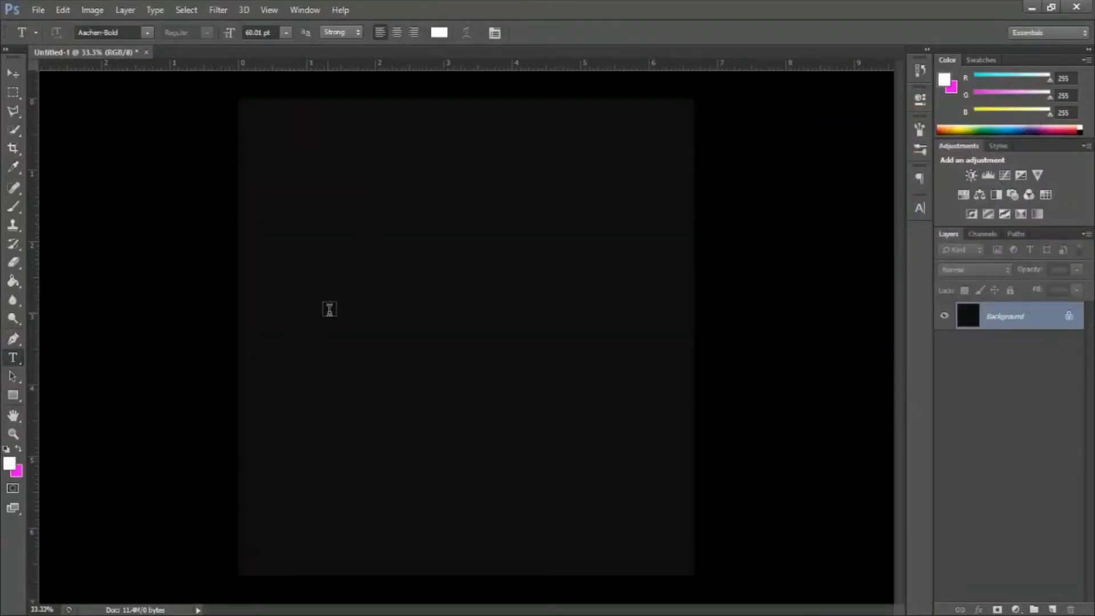
Step: Add a text layer with the single letter "S" in the left part of the canvas
click(294, 316)
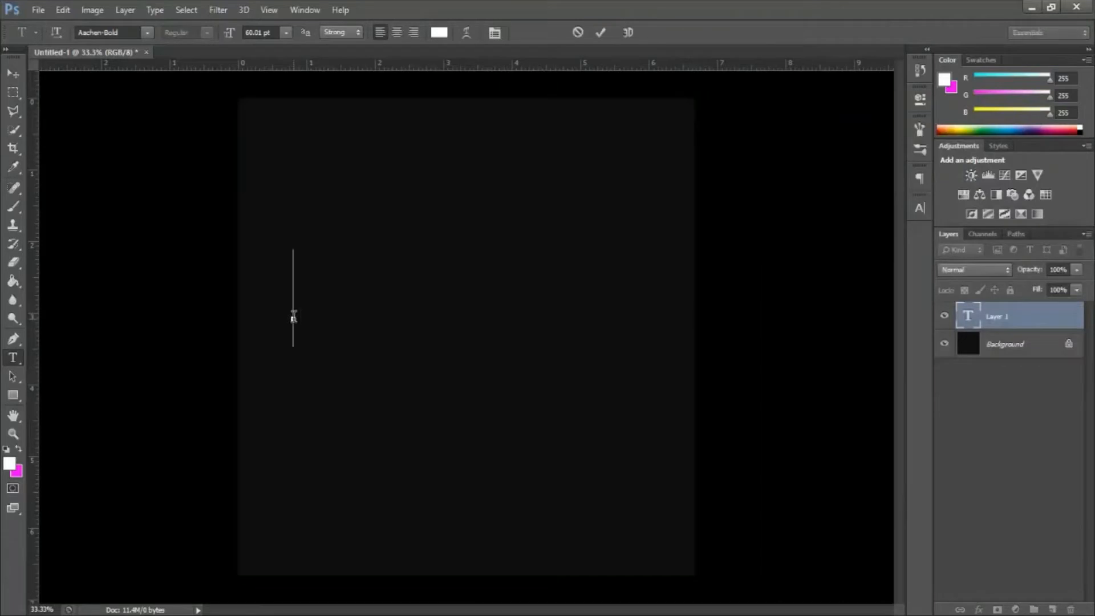
text(S)
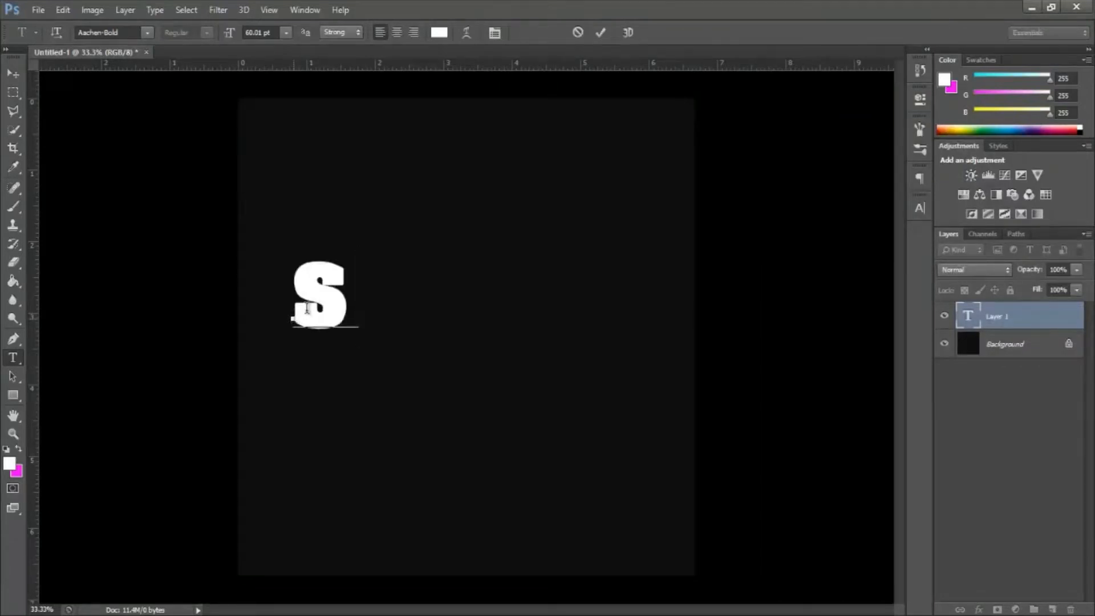
click(600, 33)
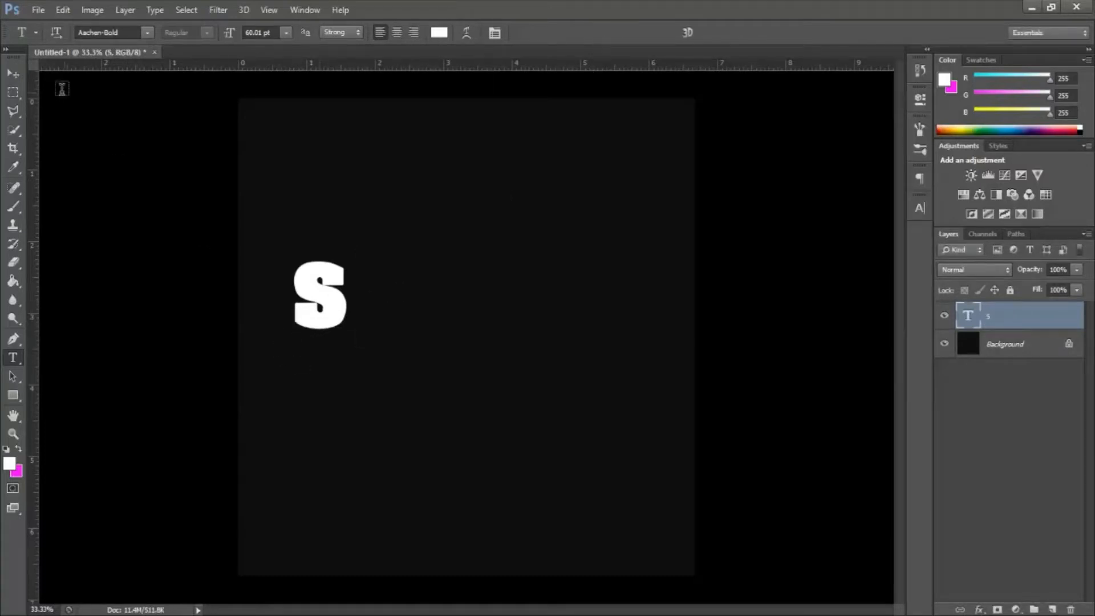
Step: Move the letter S closer to the canvas's left edge and center it vertically on the canvas
click(13, 73)
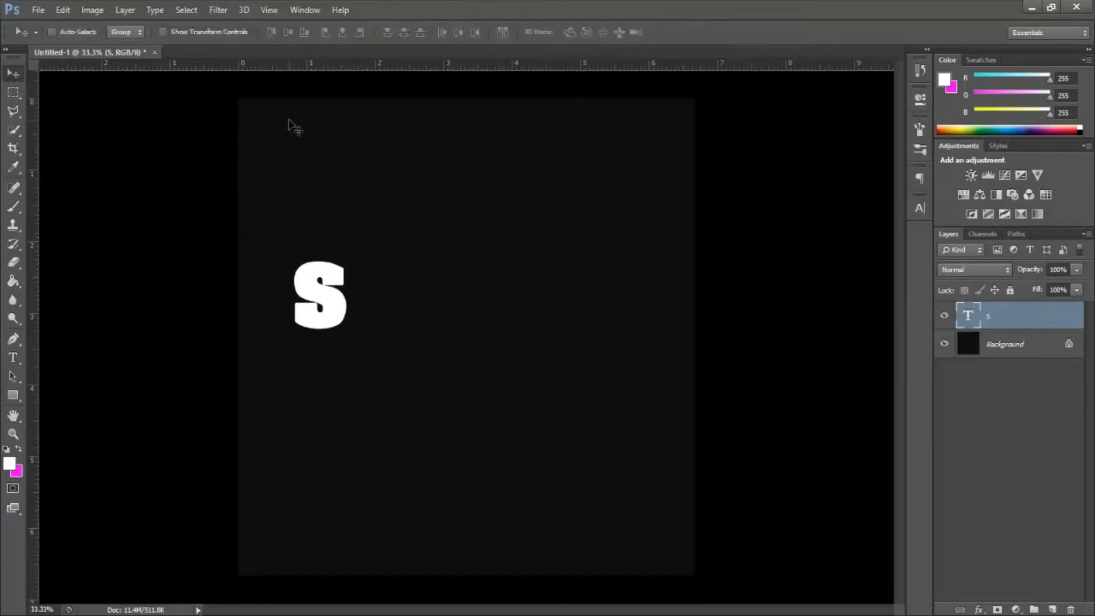
drag(321, 283, 298, 308)
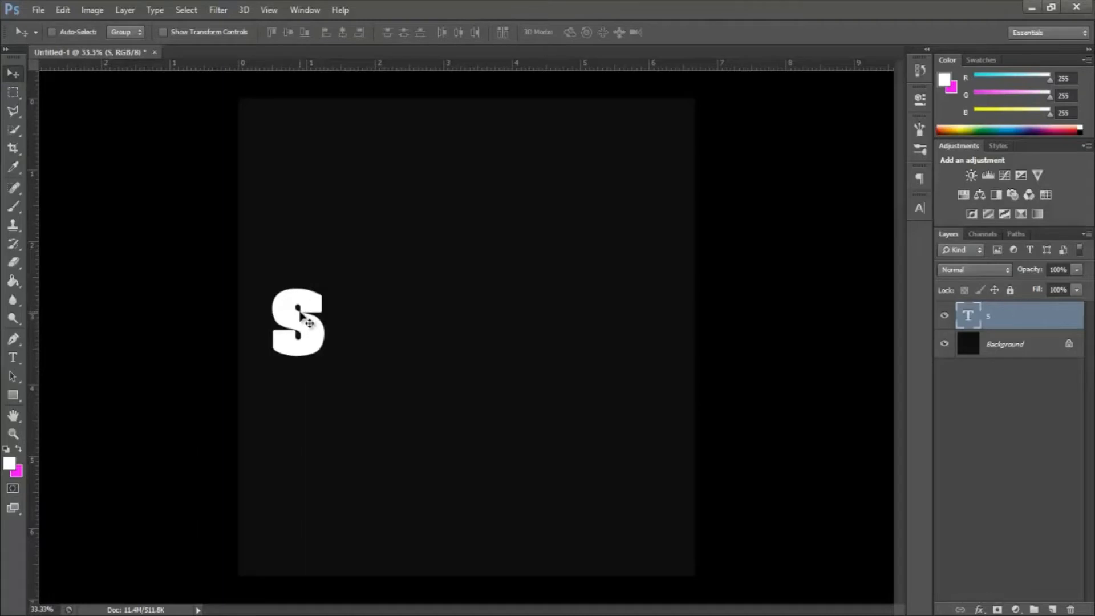
key(ctrl+a)
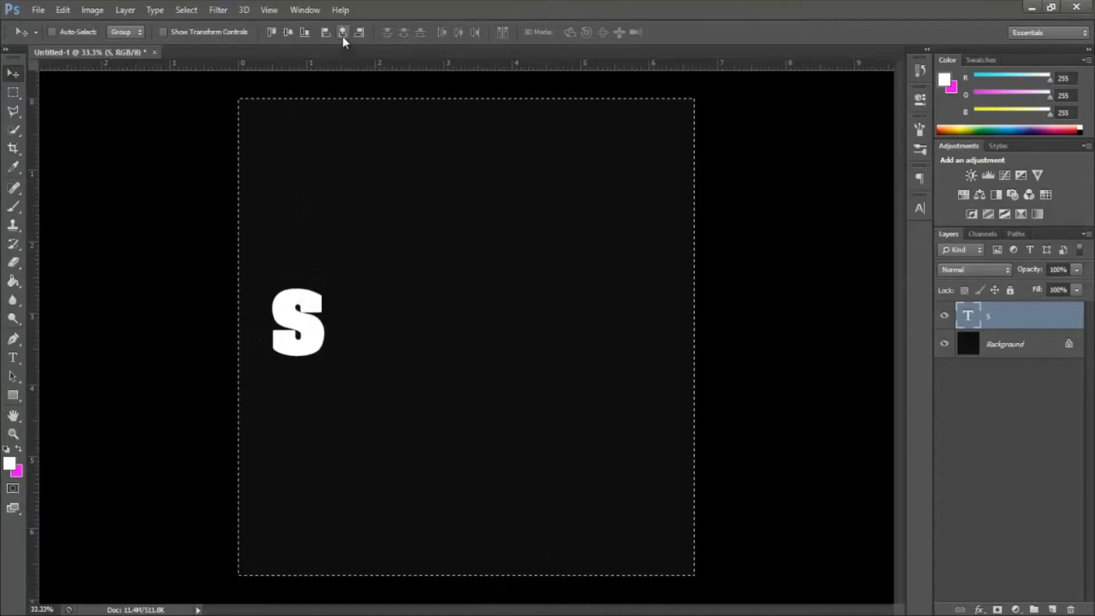
click(289, 32)
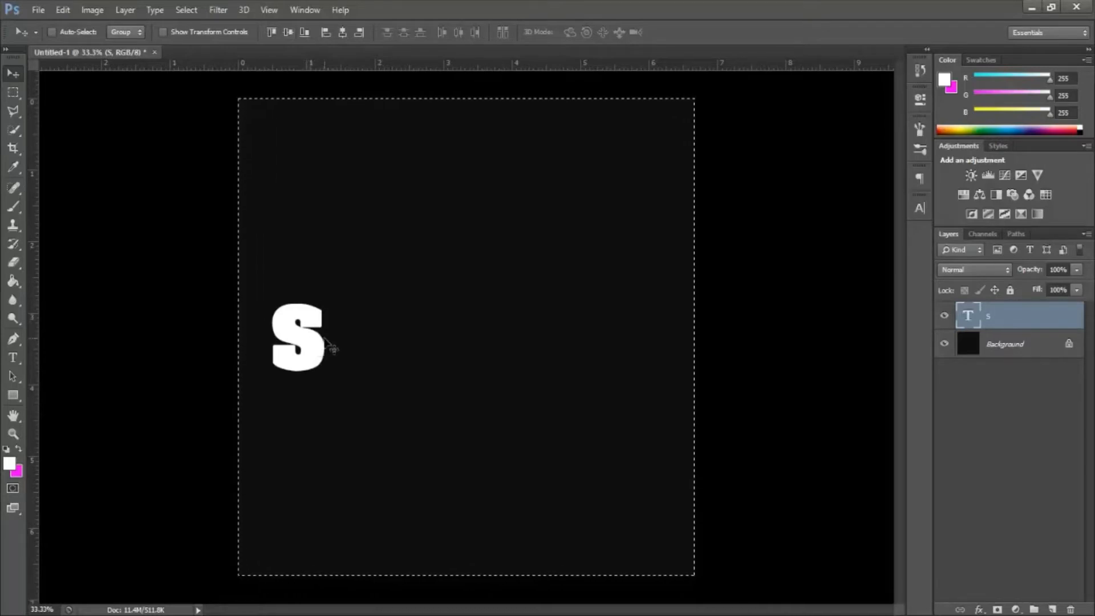
key(ctrl+d)
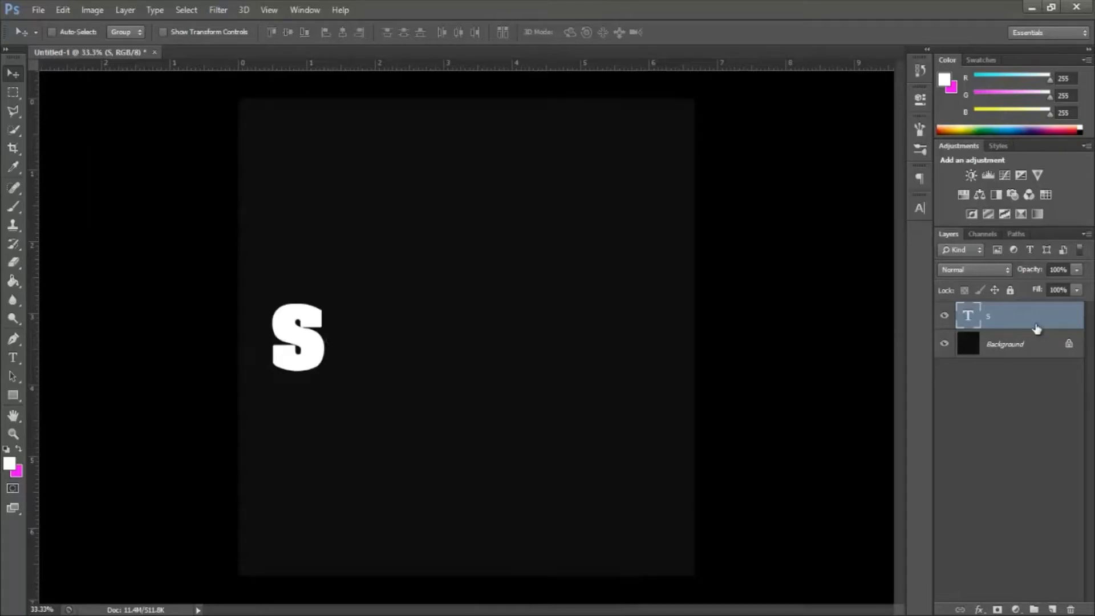
Step: Duplicate the S text layer five times
key(ctrl+j)
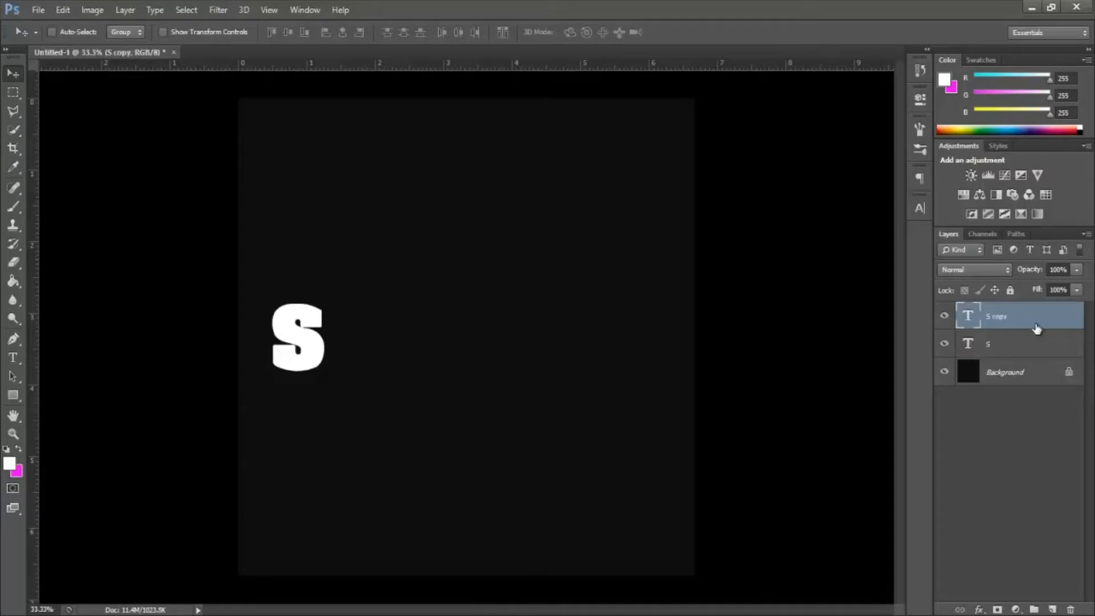
key(ctrl+j)
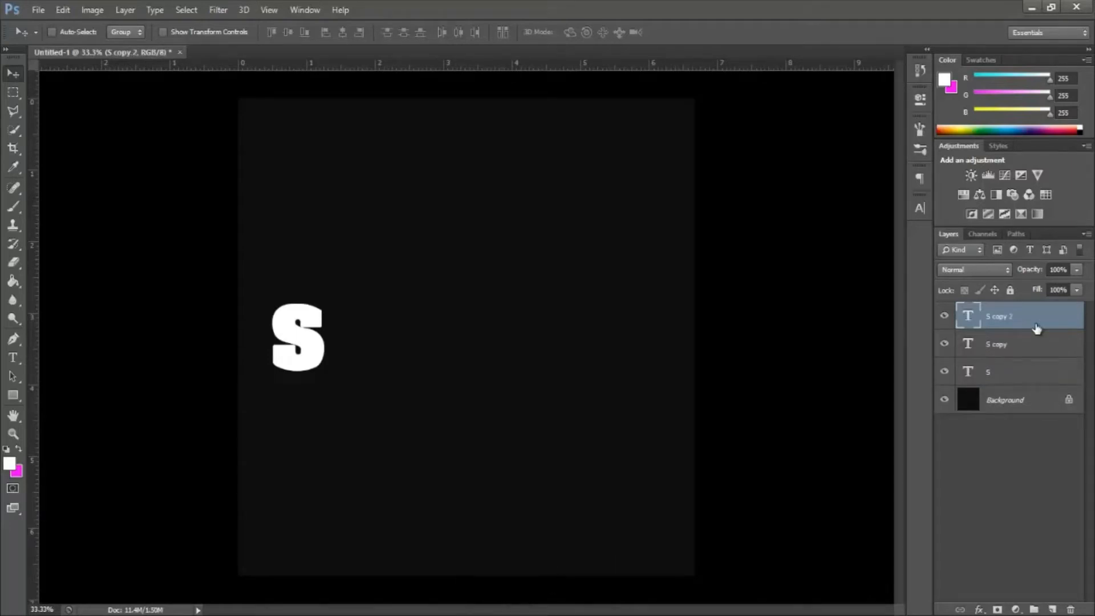
key(ctrl+j)
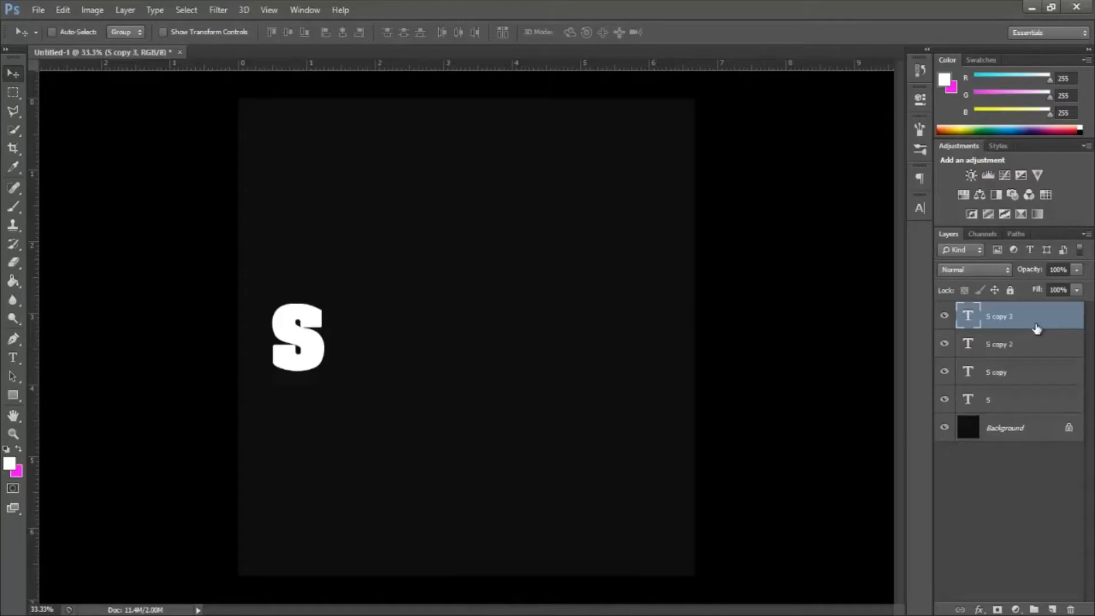
key(ctrl+j)
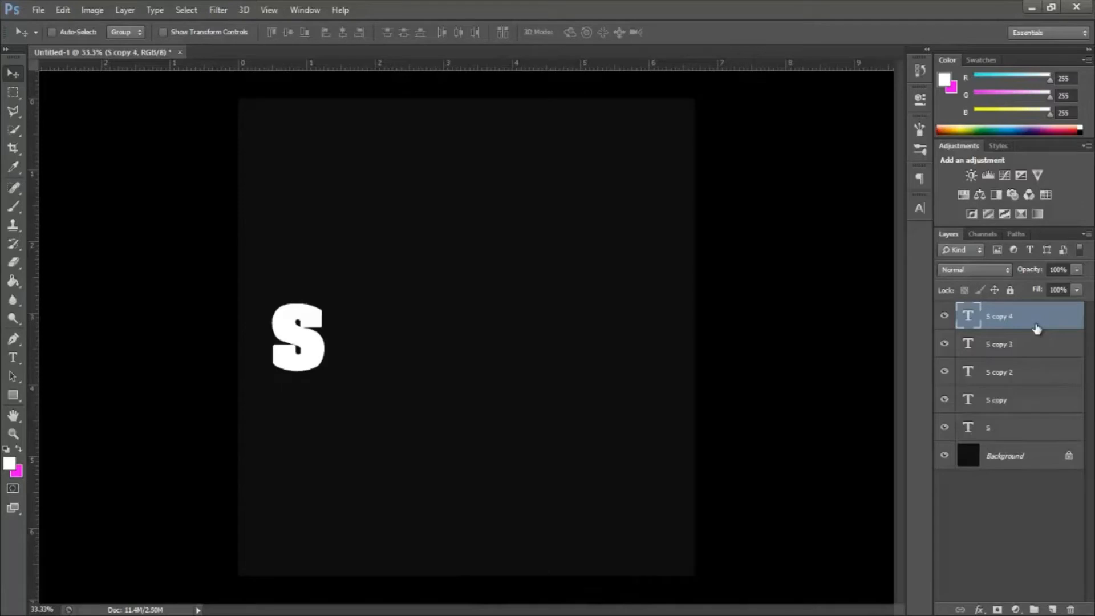
key(ctrl+j)
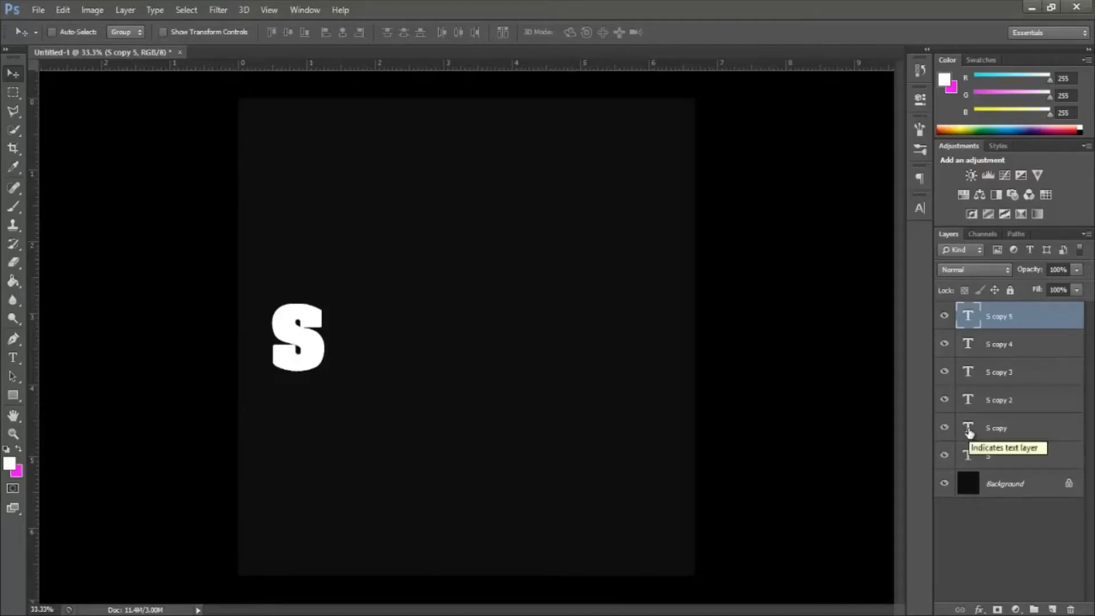
Step: Change the text of the S copy layer to "H" and place it directly to the right of the S
double_click(969, 433)
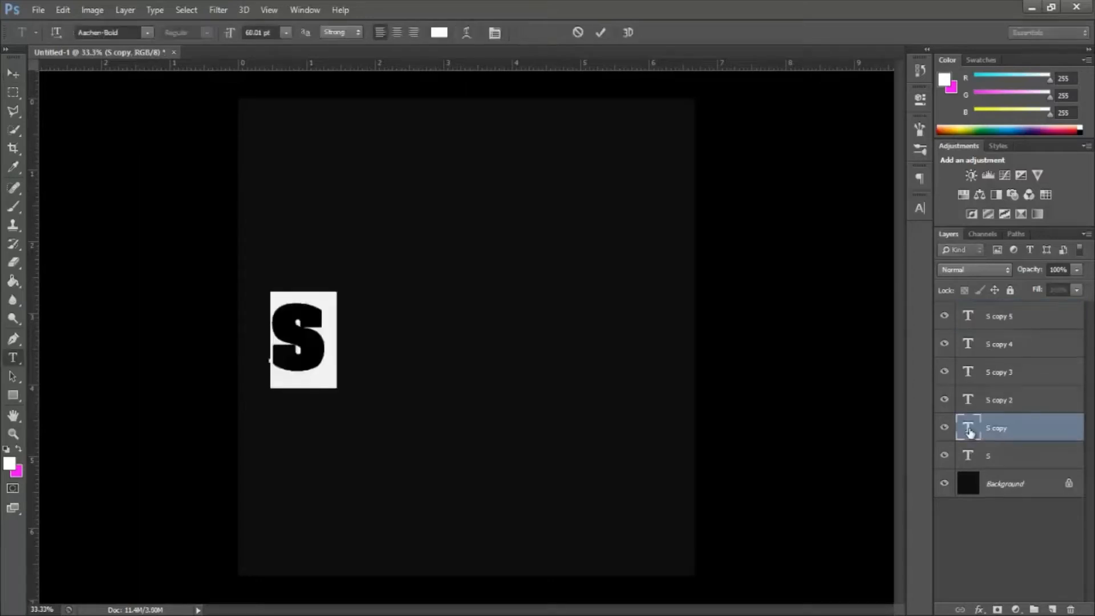
text(H)
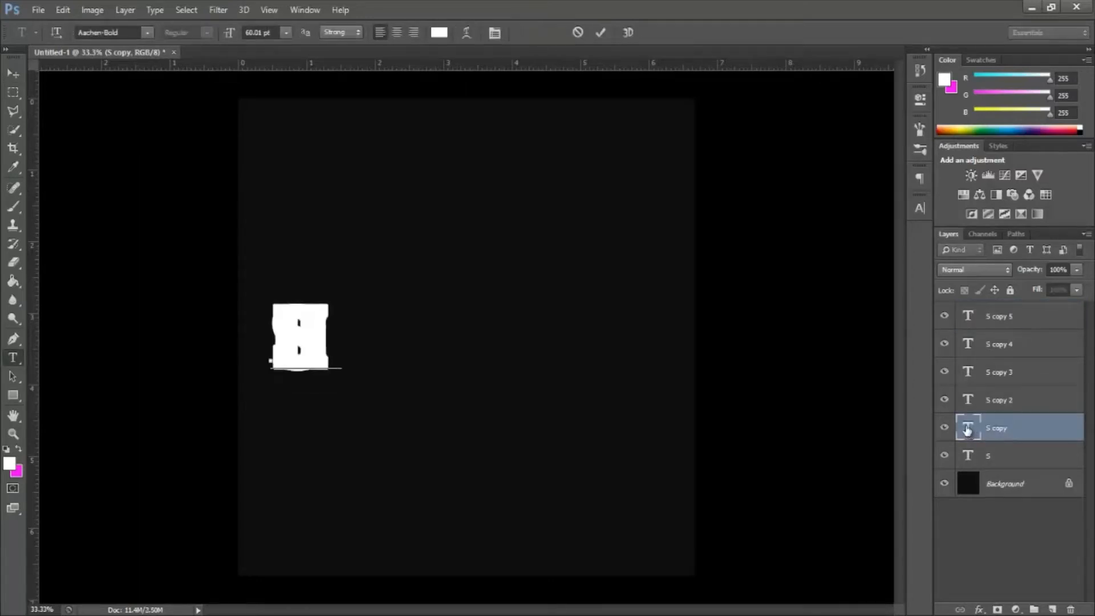
click(600, 31)
key(v)
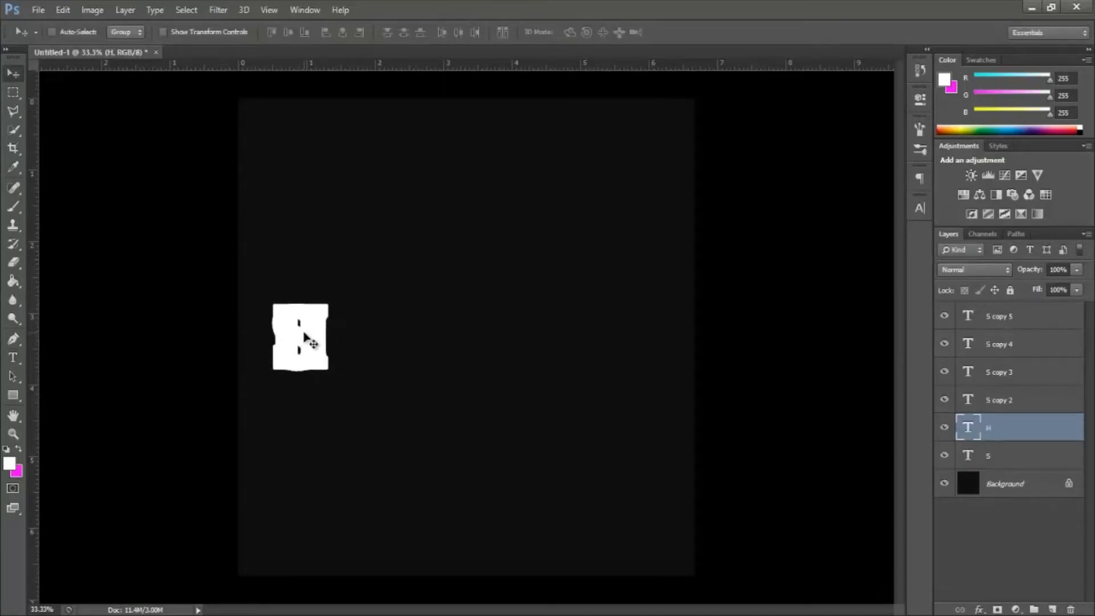
drag(306, 340, 360, 344)
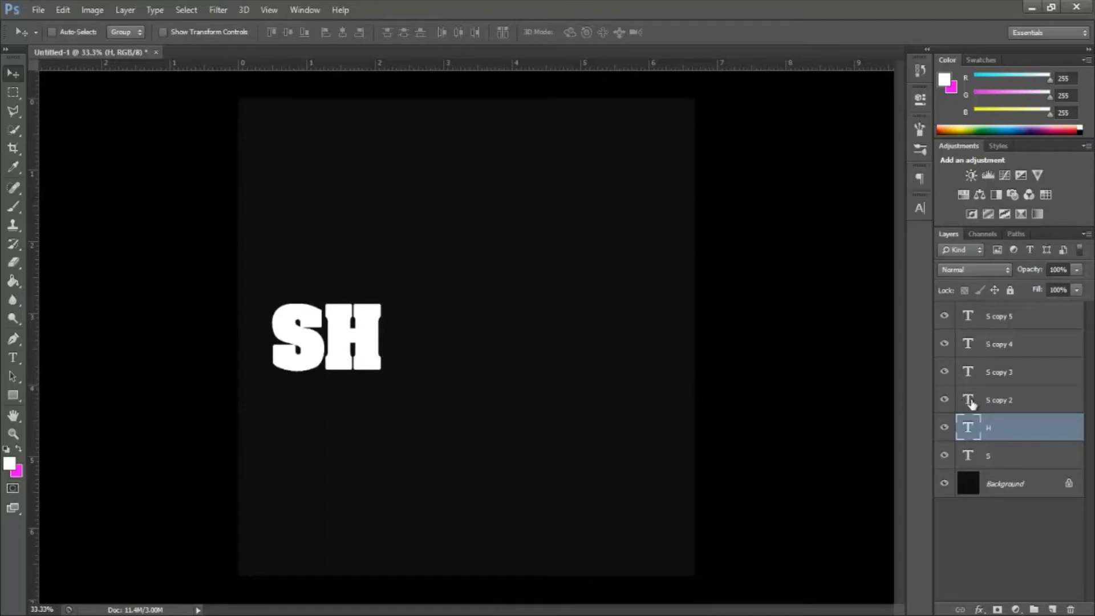
Step: Change the text of the S copy 2 layer to "A" and place it directly to the right of the H
double_click(969, 402)
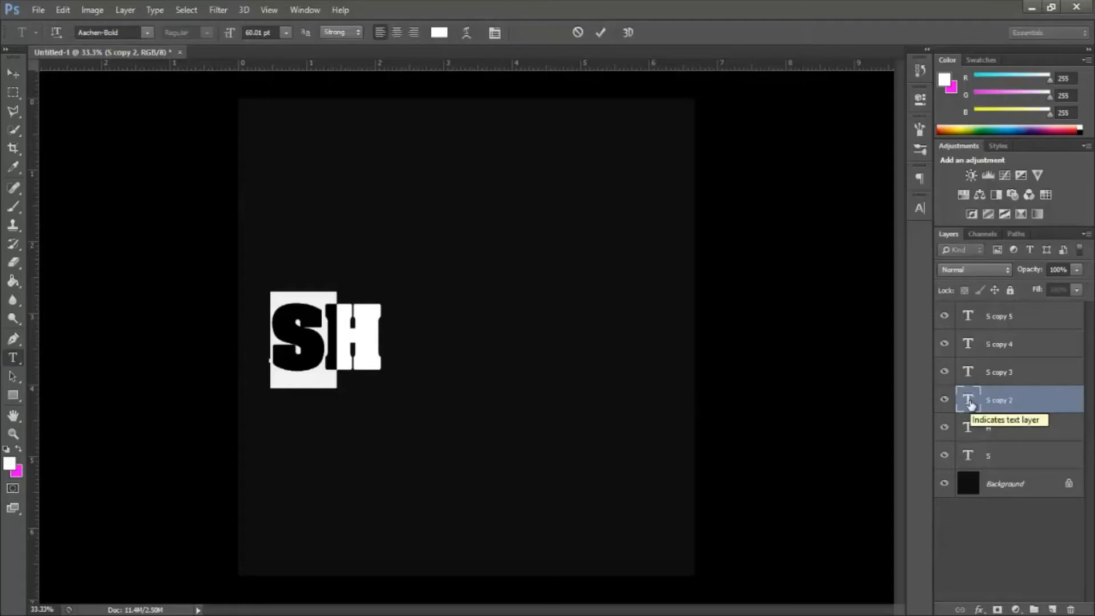
text(S)
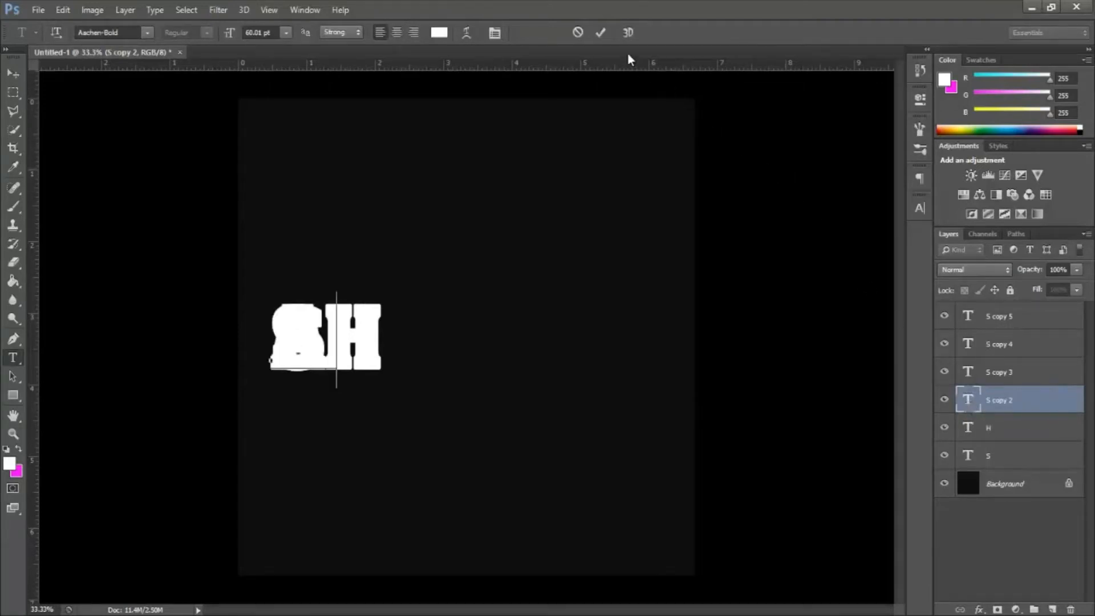
click(602, 33)
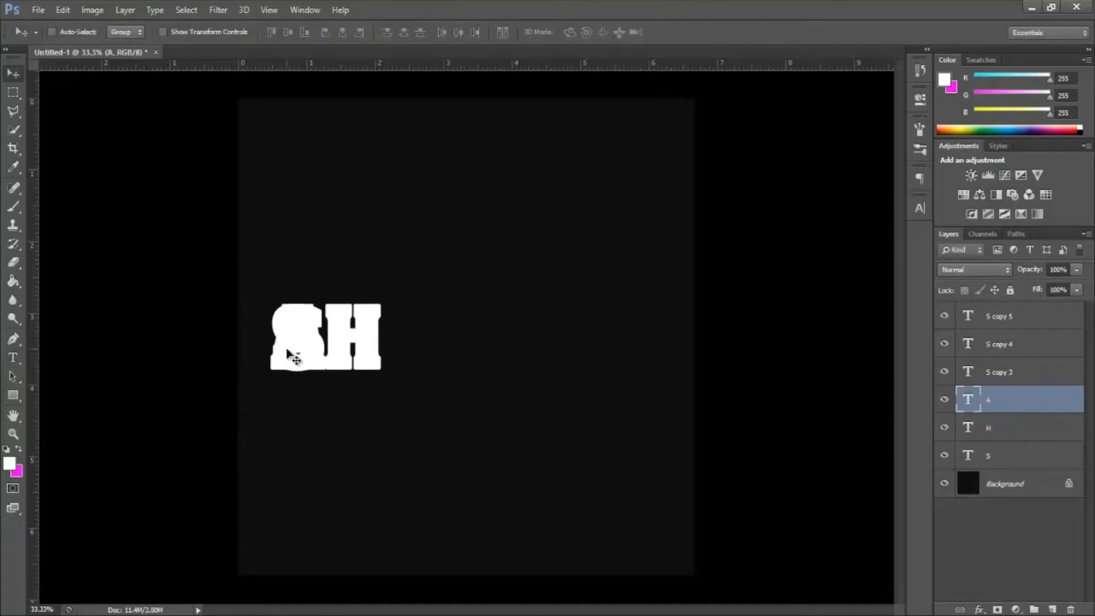
key(shift)
drag(308, 349, 421, 367)
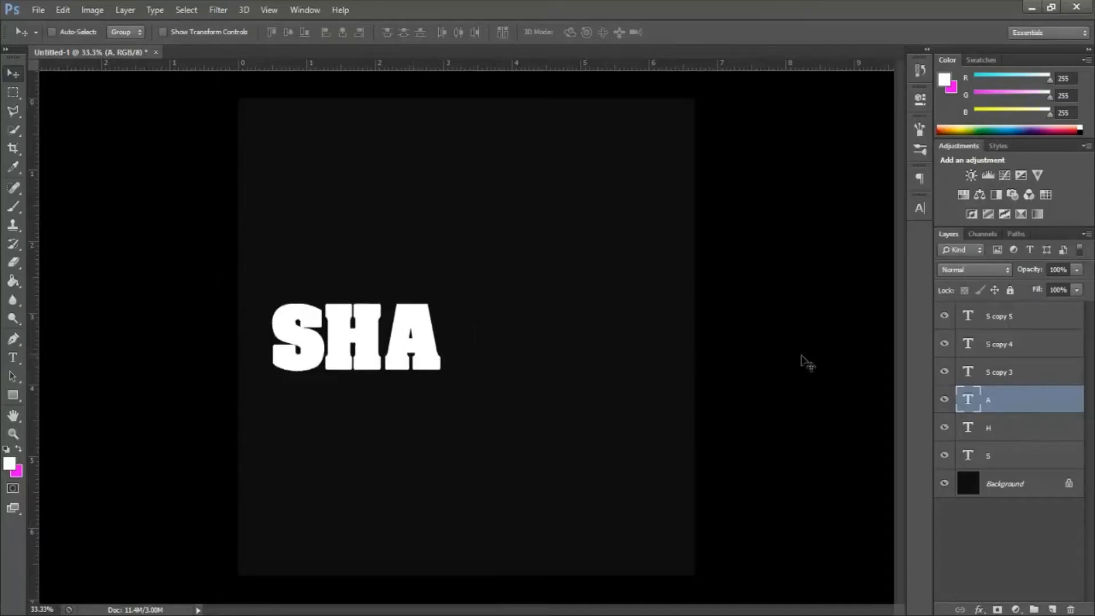
Step: Change the text of the S copy 3 layer to "D" and place it directly to the right of the A
double_click(969, 373)
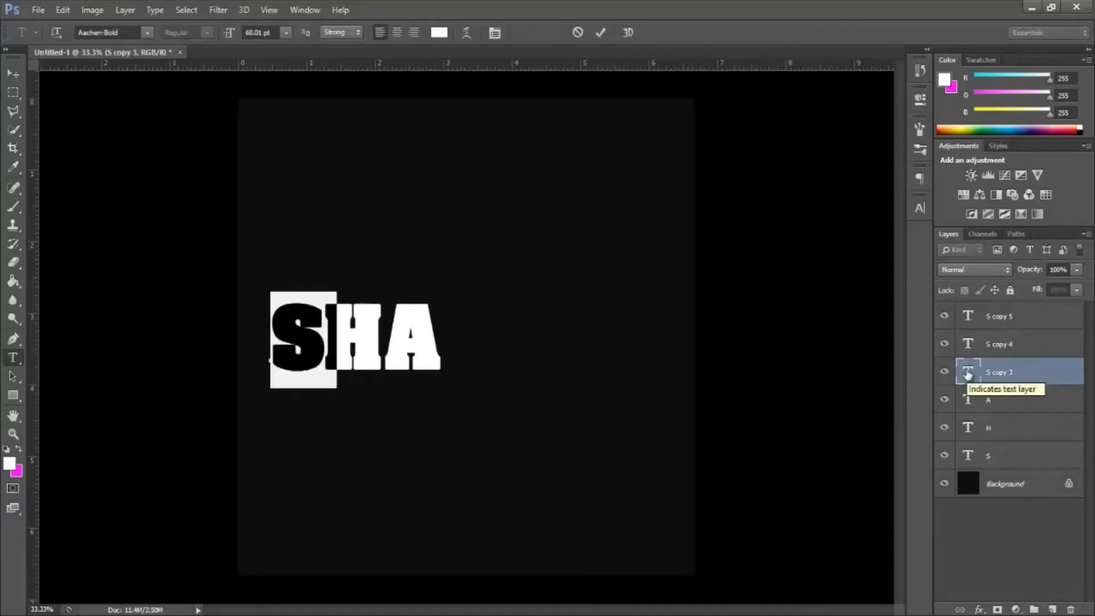
text(D)
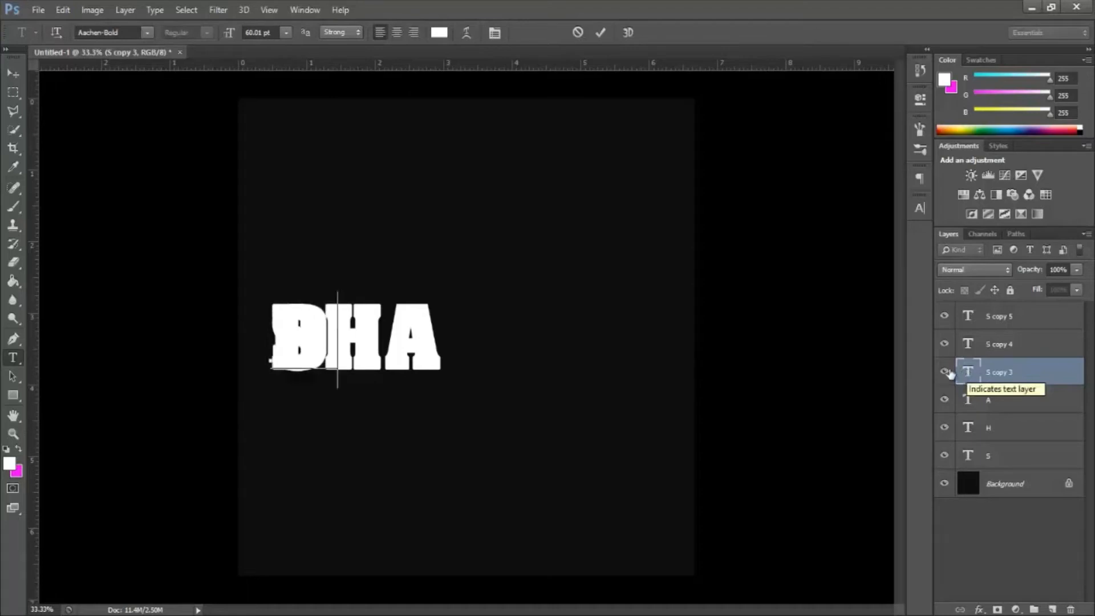
click(602, 34)
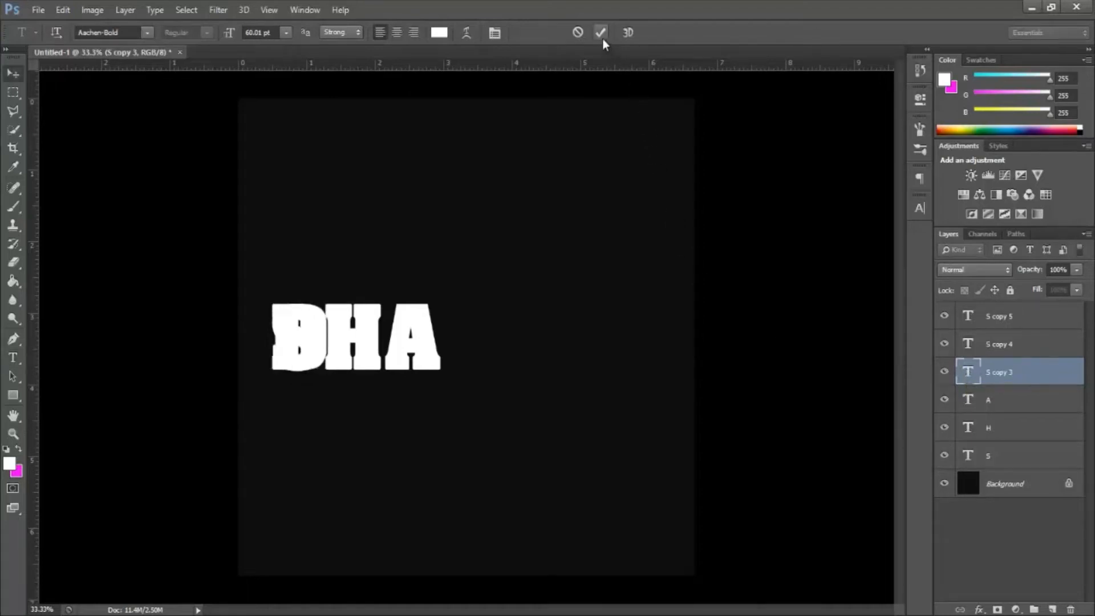
key(v)
drag(302, 340, 472, 349)
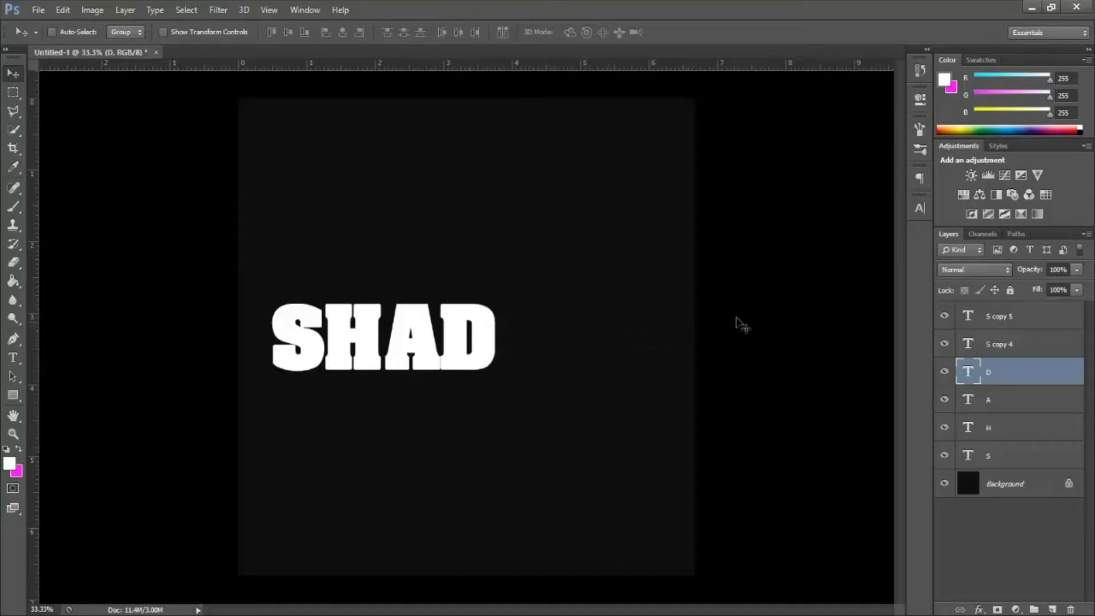
Step: Change the text of the S copy 4 layer to "O" and place it directly to the right of the D
double_click(969, 344)
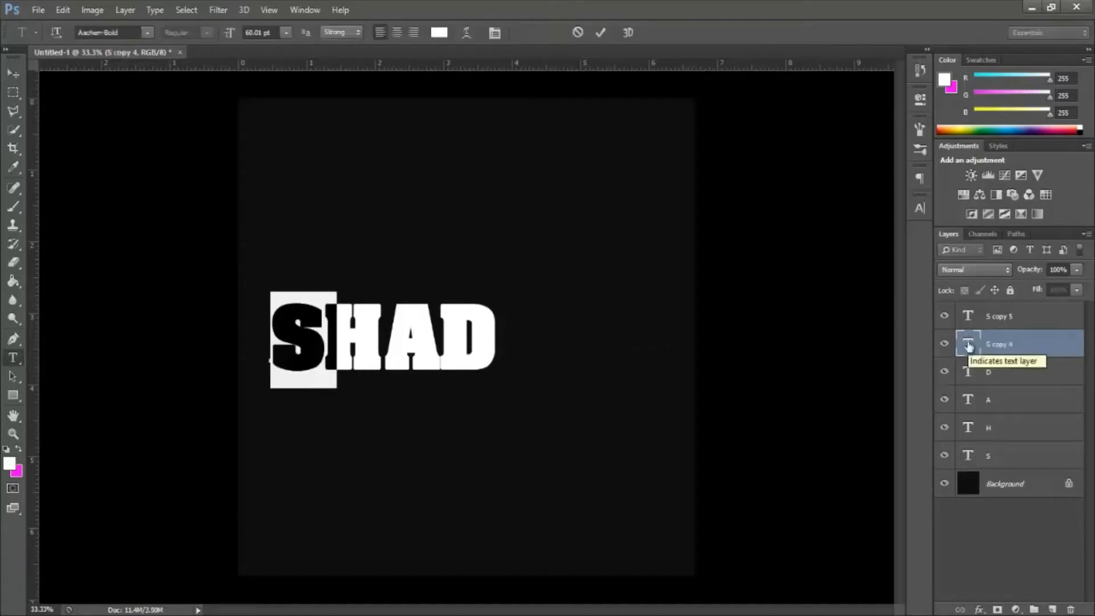
text(O)
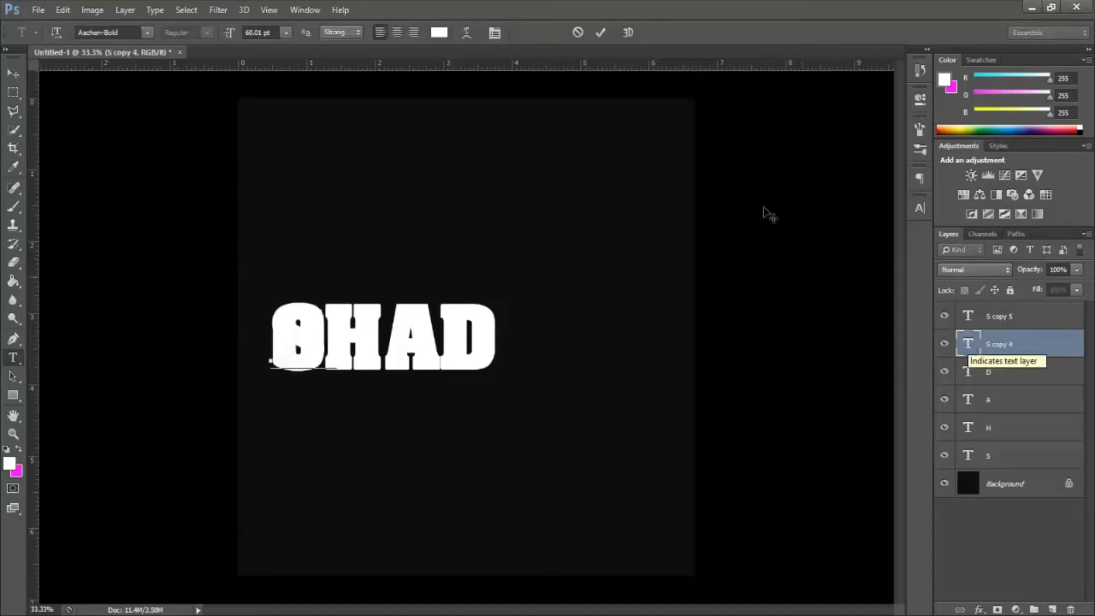
click(601, 33)
key(v)
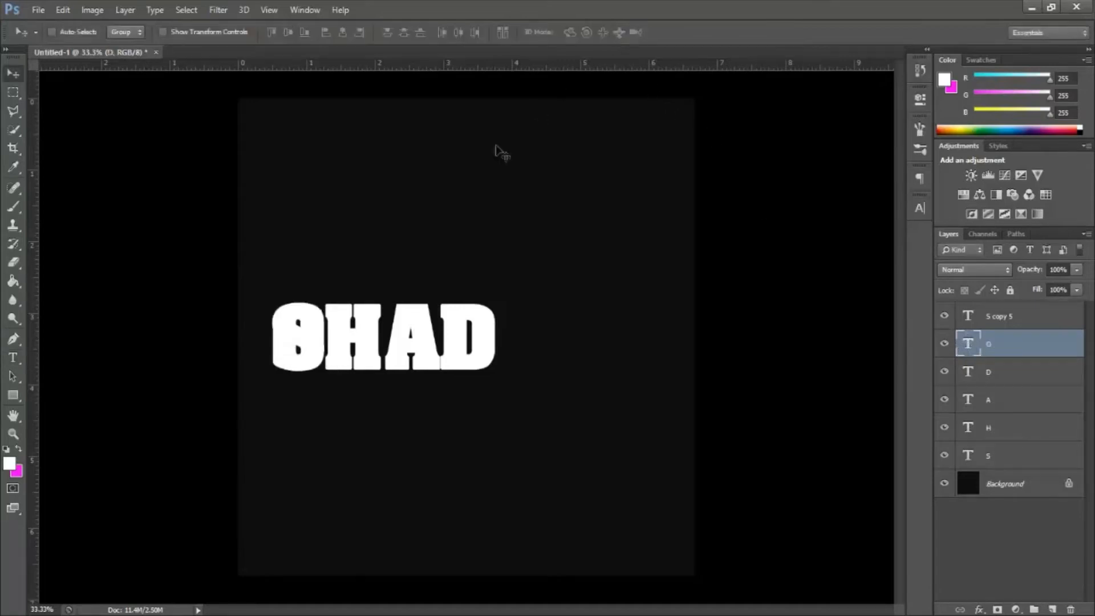
drag(315, 339, 542, 354)
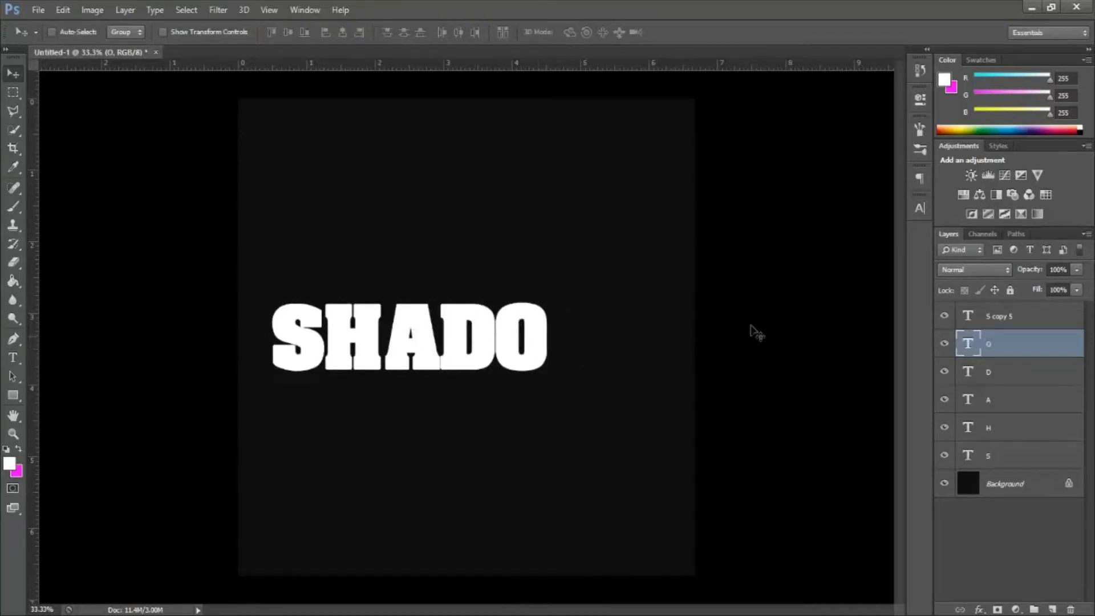
Step: Change the text of the S copy 5 layer to "W" and place it directly to the right of the O
double_click(970, 315)
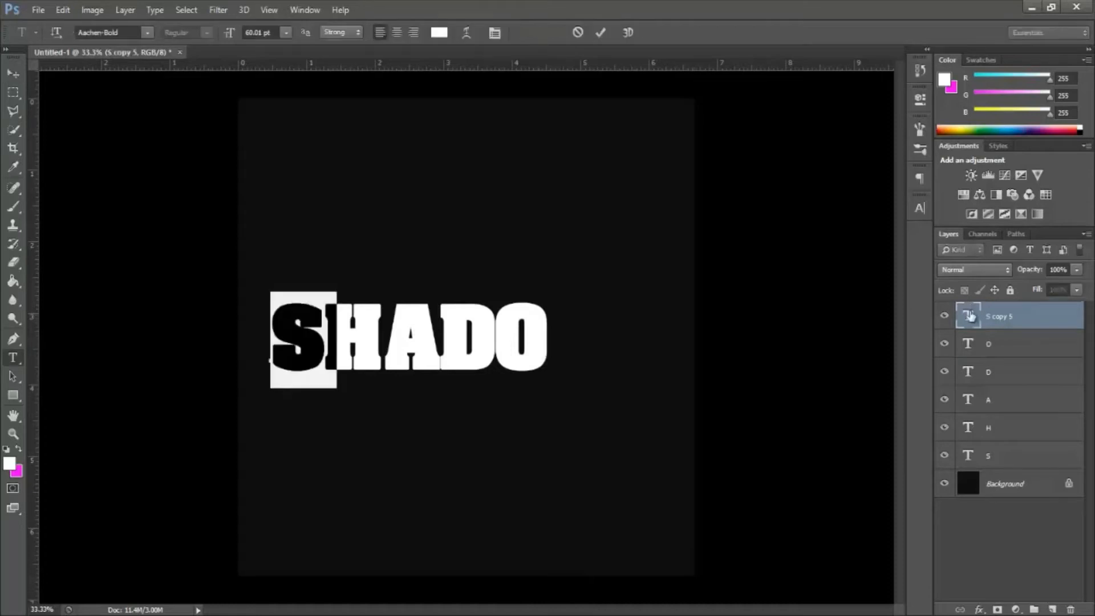
text(W)
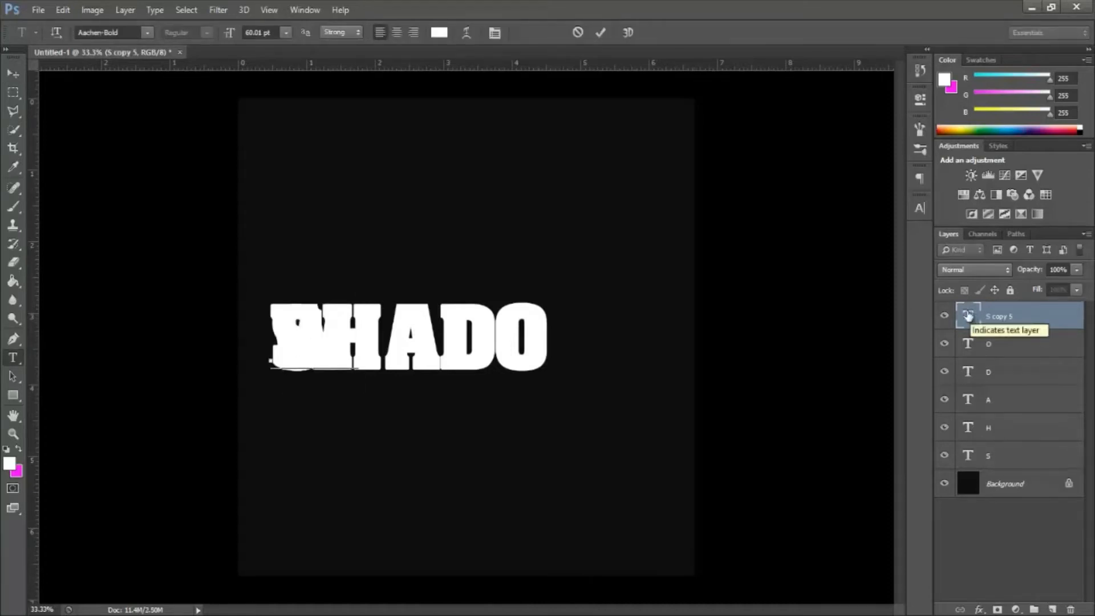
click(601, 32)
key(v)
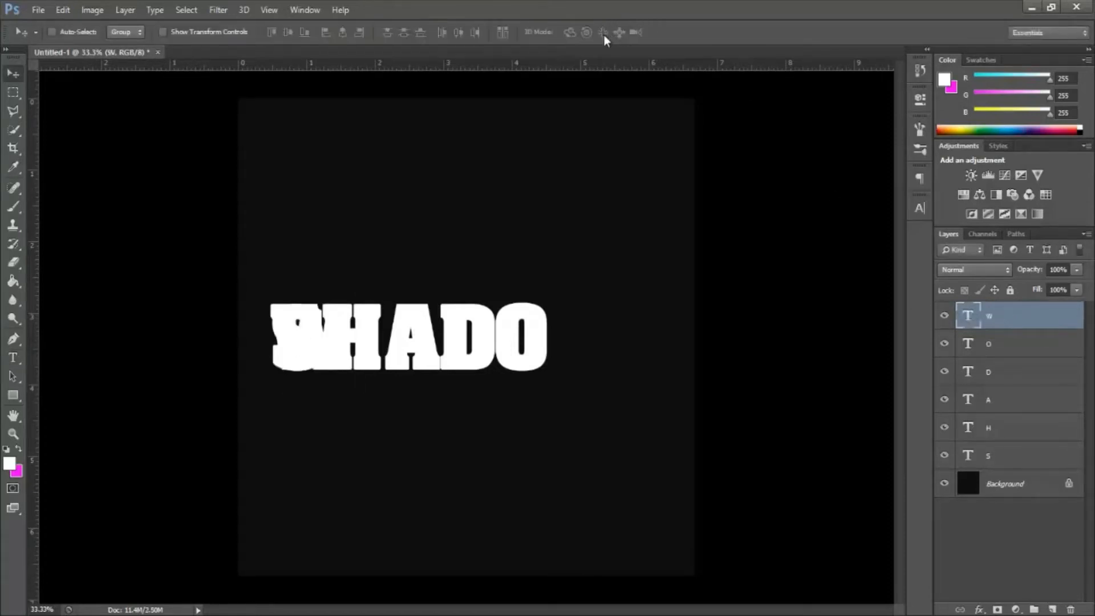
drag(314, 354, 573, 368)
drag(575, 368, 572, 366)
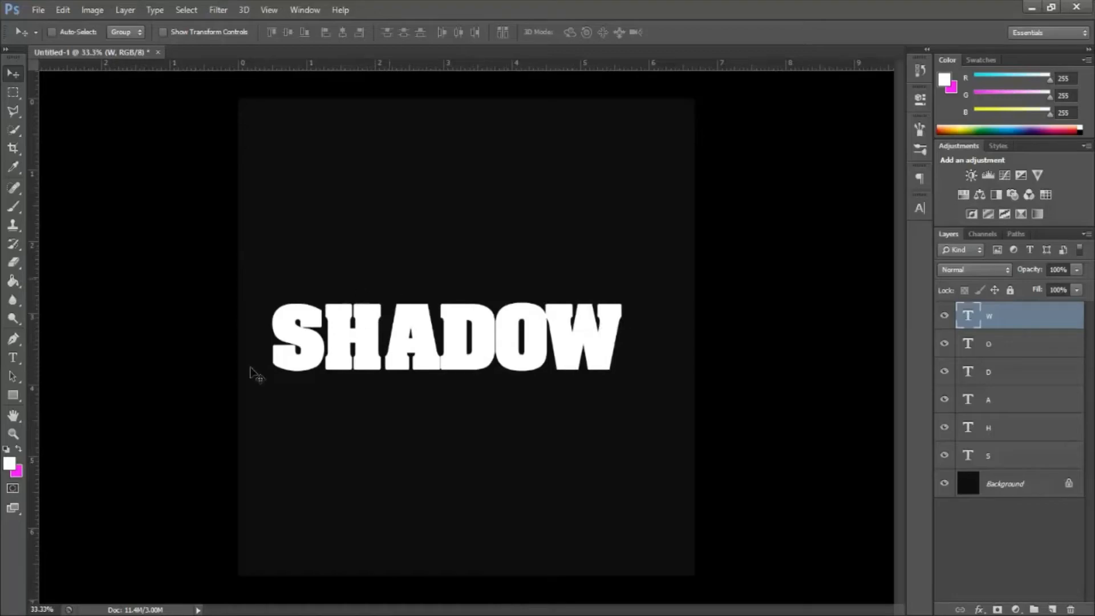
Step: Select all six letter layers and move the word SHADOW slightly right so it is centered horizontally on the canvas
click(14, 434)
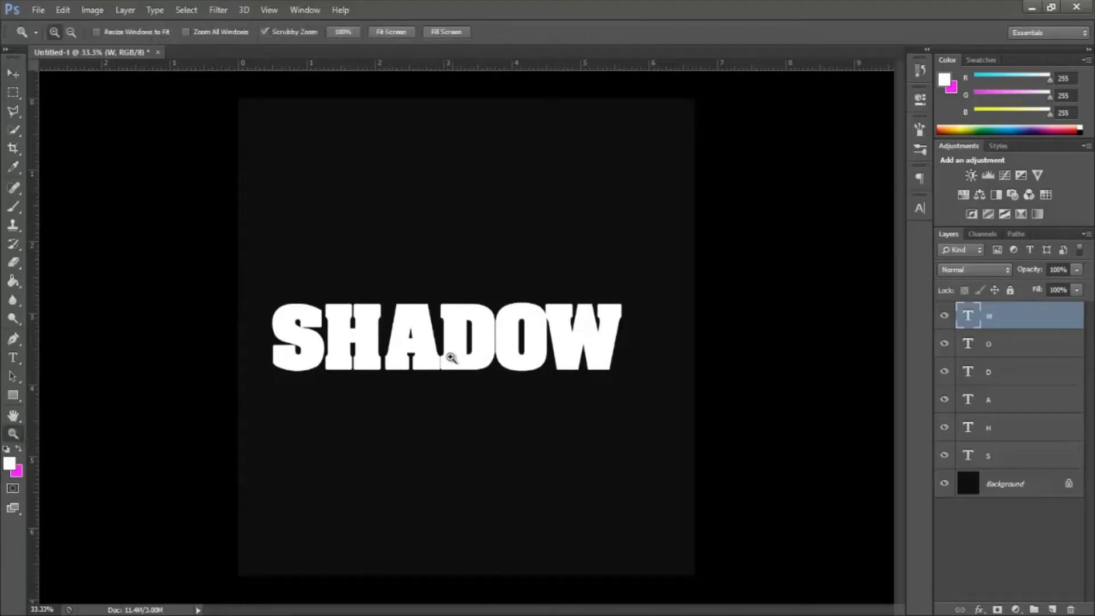
drag(453, 357, 496, 353)
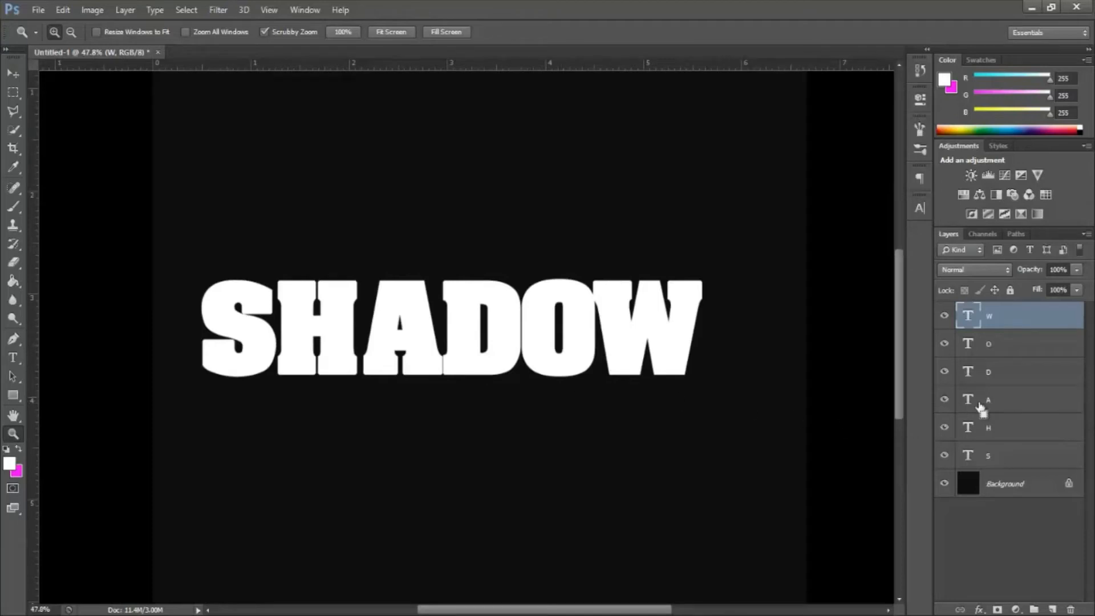
shift+click(1013, 458)
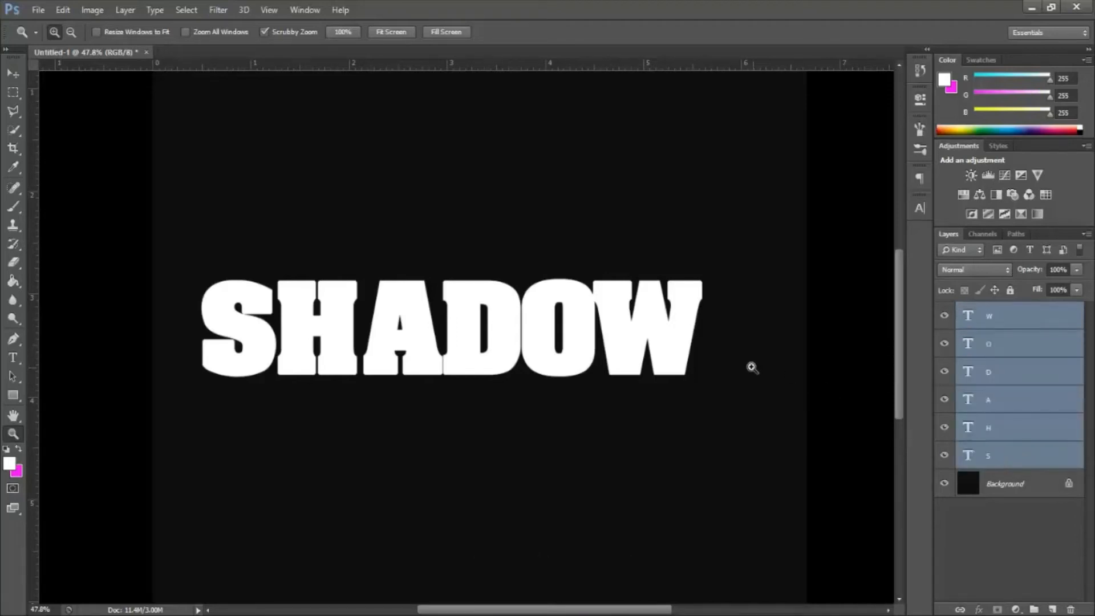
click(13, 73)
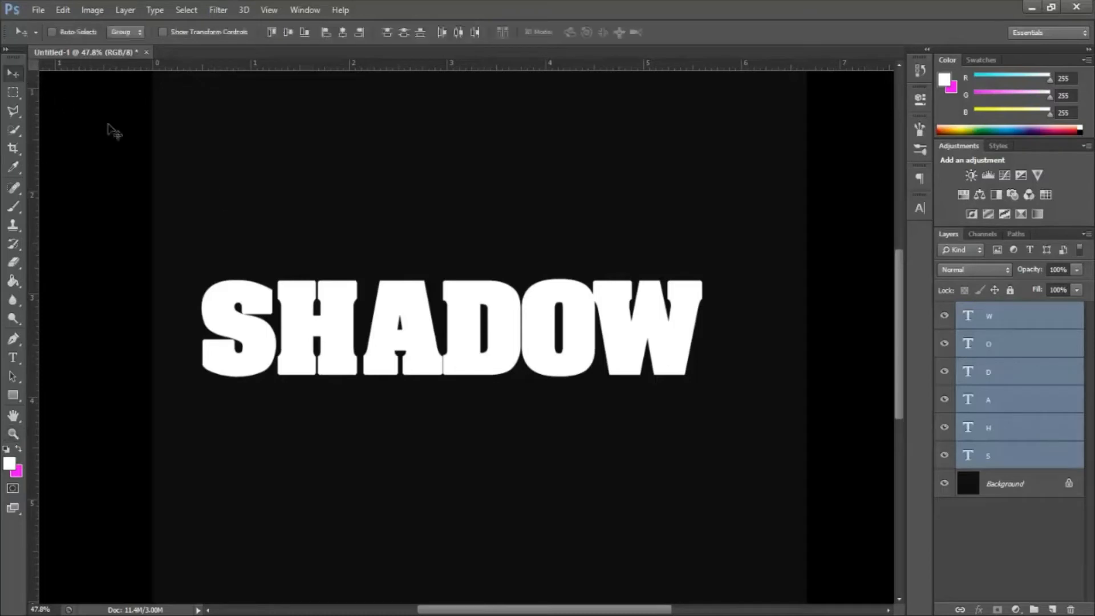
drag(465, 353, 490, 354)
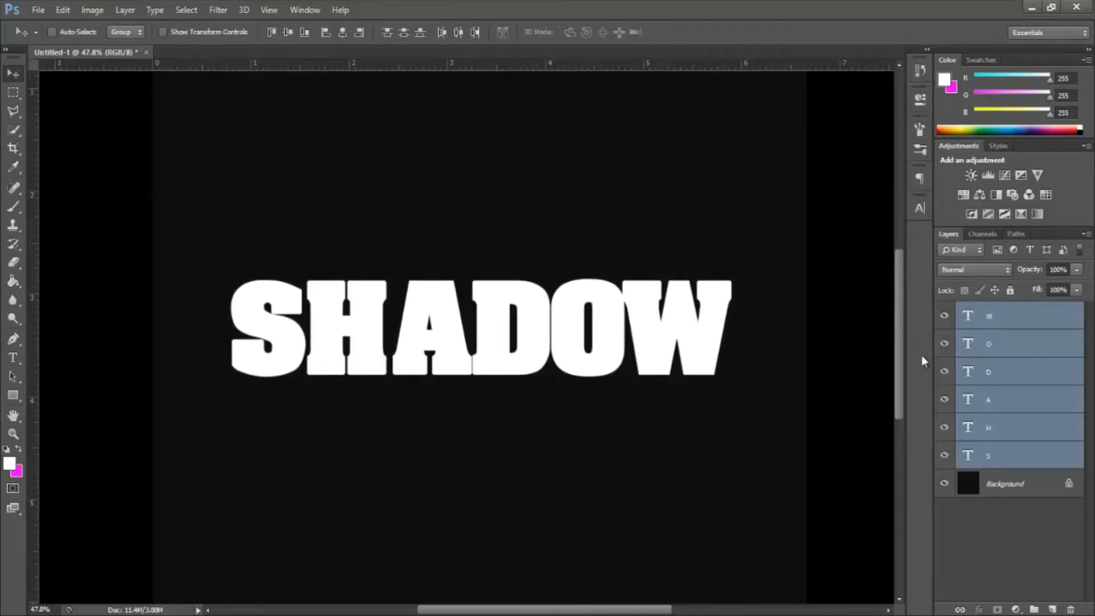
Step: Add a layer mask to the S layer and switch to the Gradient tool
click(1006, 455)
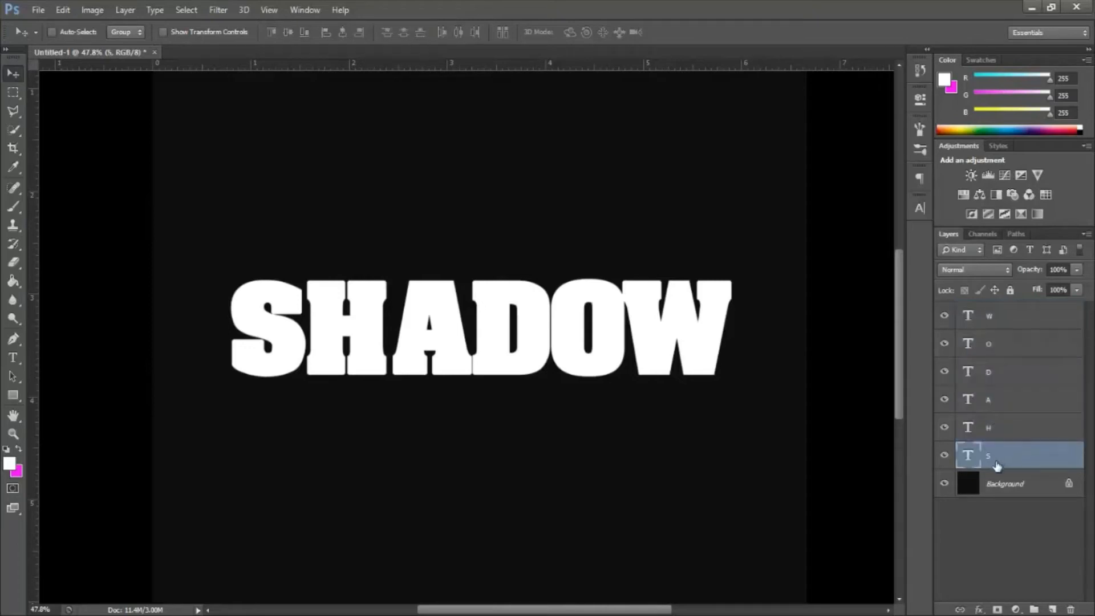
click(997, 609)
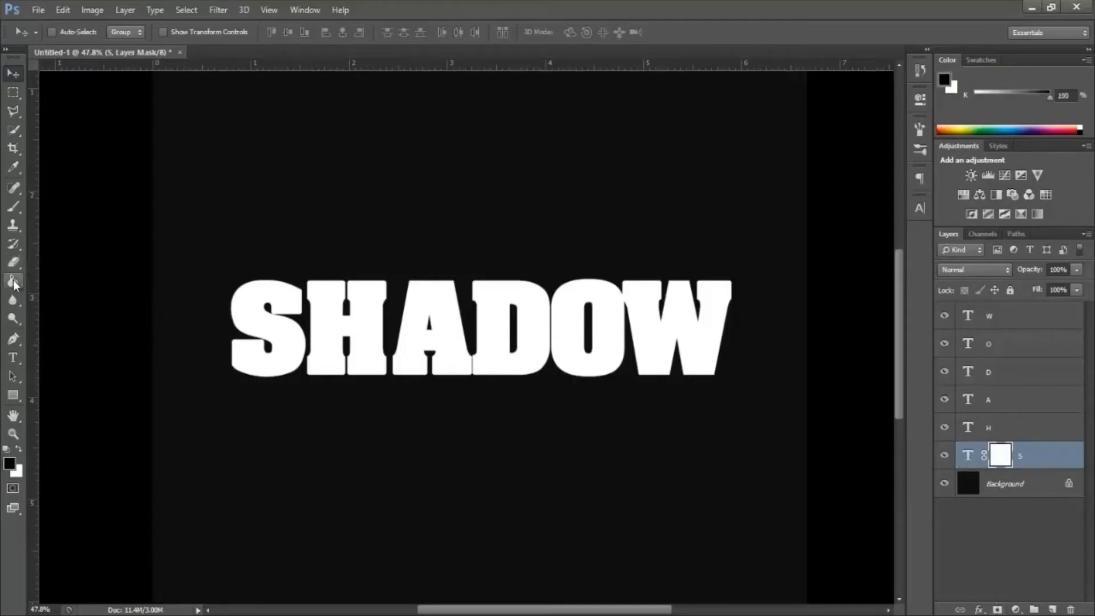
drag(13, 281, 59, 286)
key(shift+g)
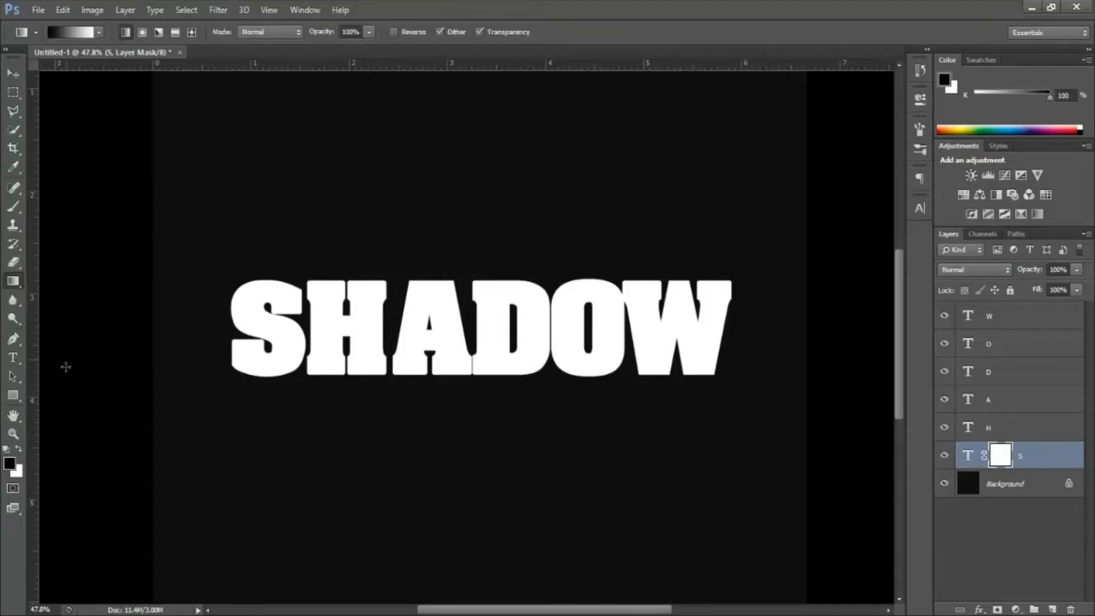
Step: Set the foreground color to the dark gray 0e0e0e
click(9, 463)
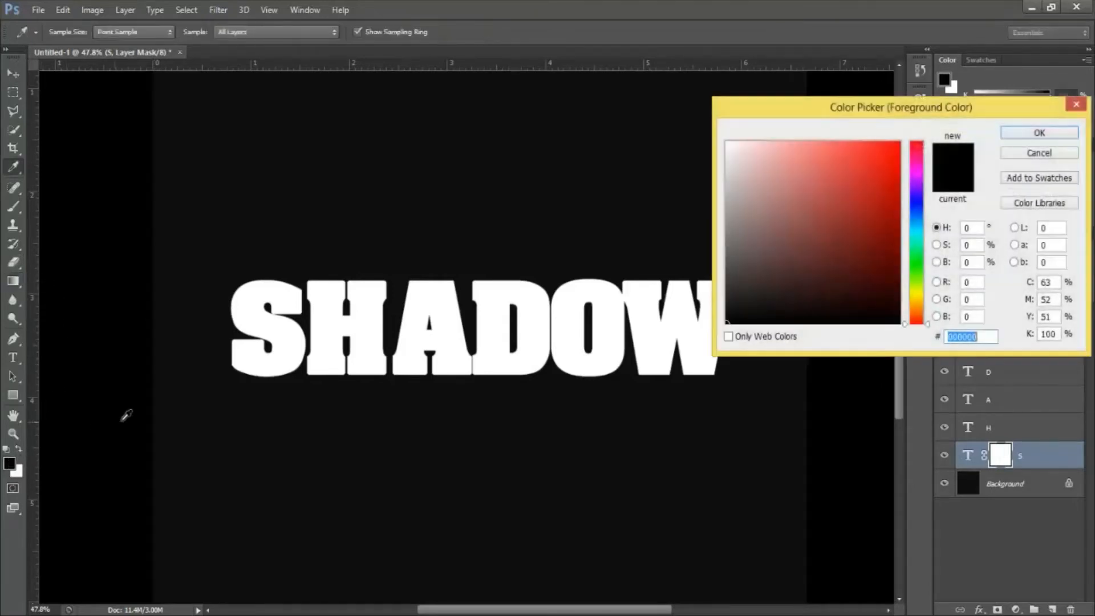
text(ffffff)
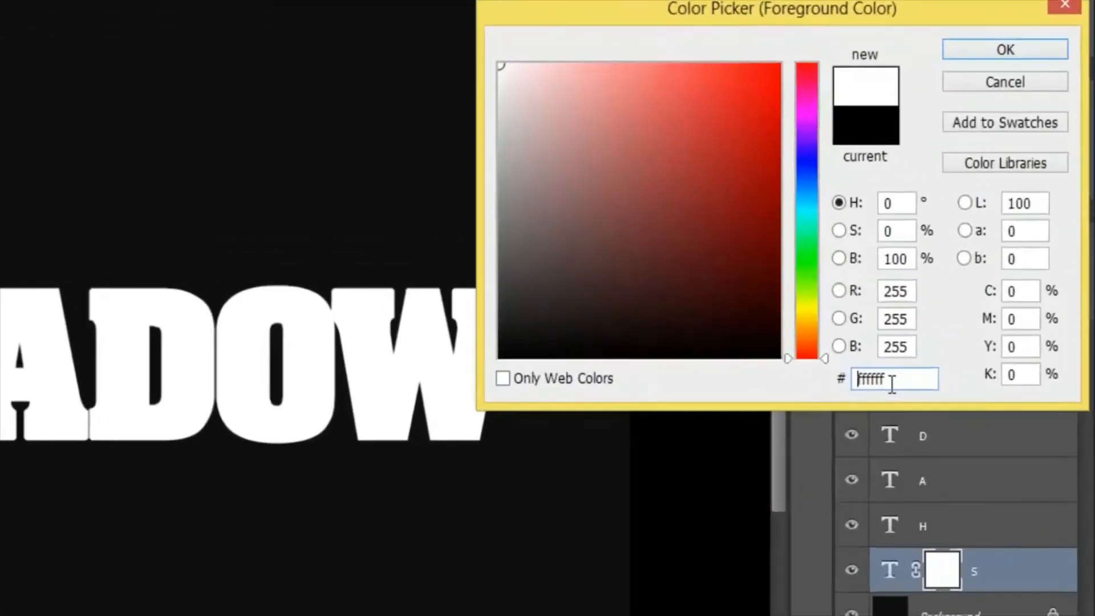
drag(969, 338, 822, 346)
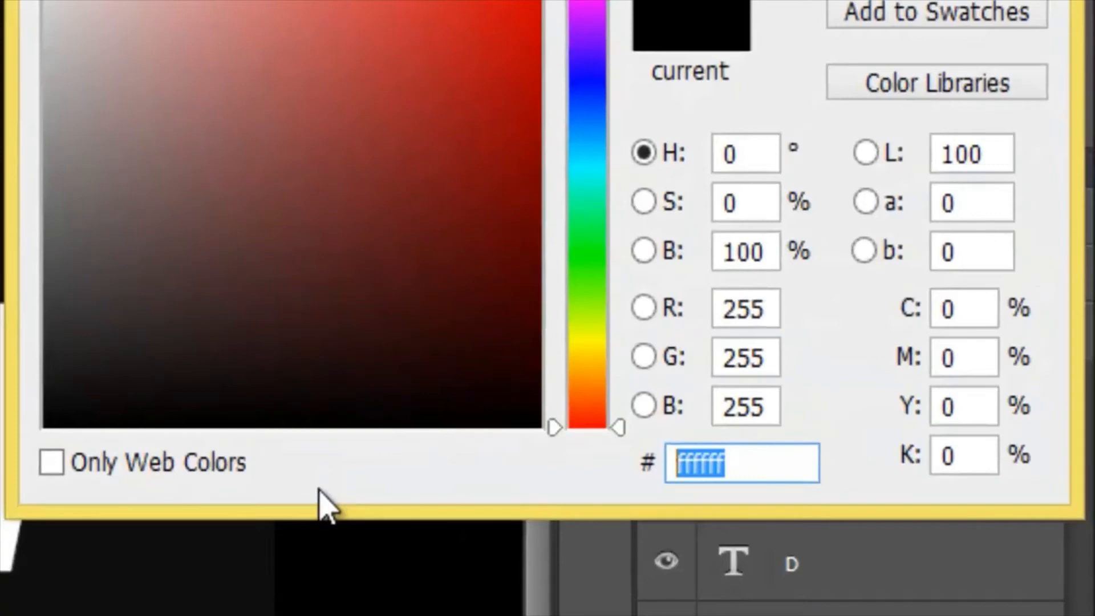
text(e)
key(BackSpace)
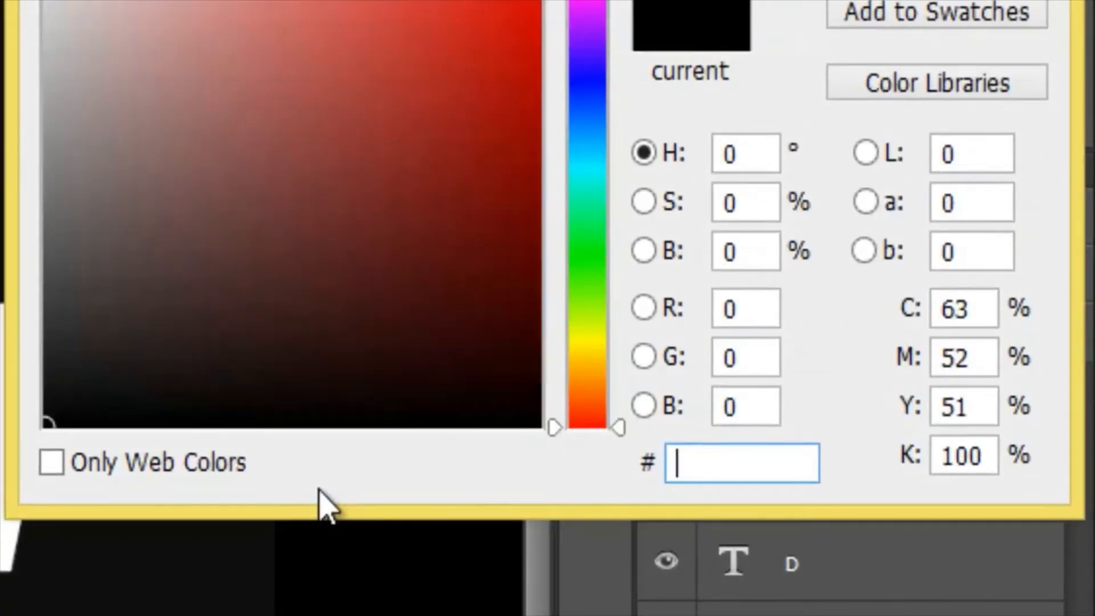
text(0e0e0)
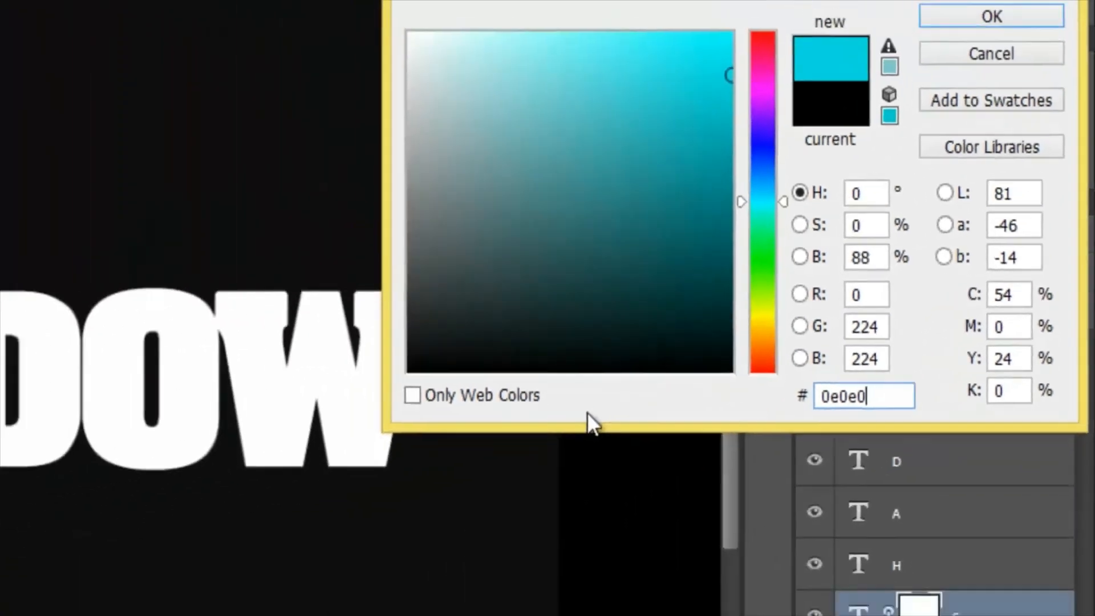
text(e)
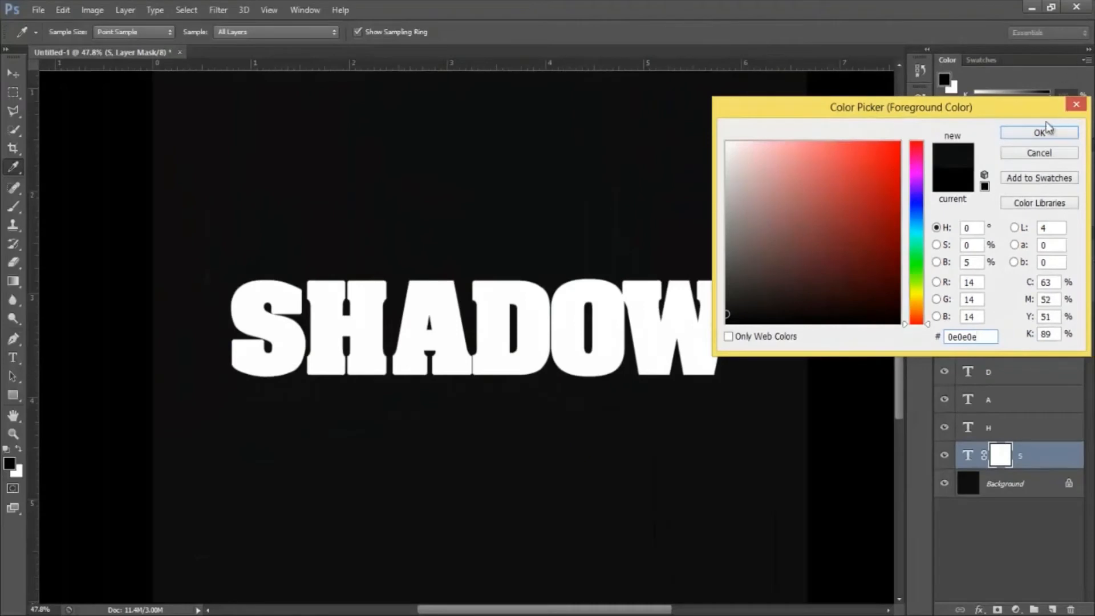
click(1039, 132)
Step: Draw a linear gradient on the S layer's mask from the letter's right edge to its left edge
key(g)
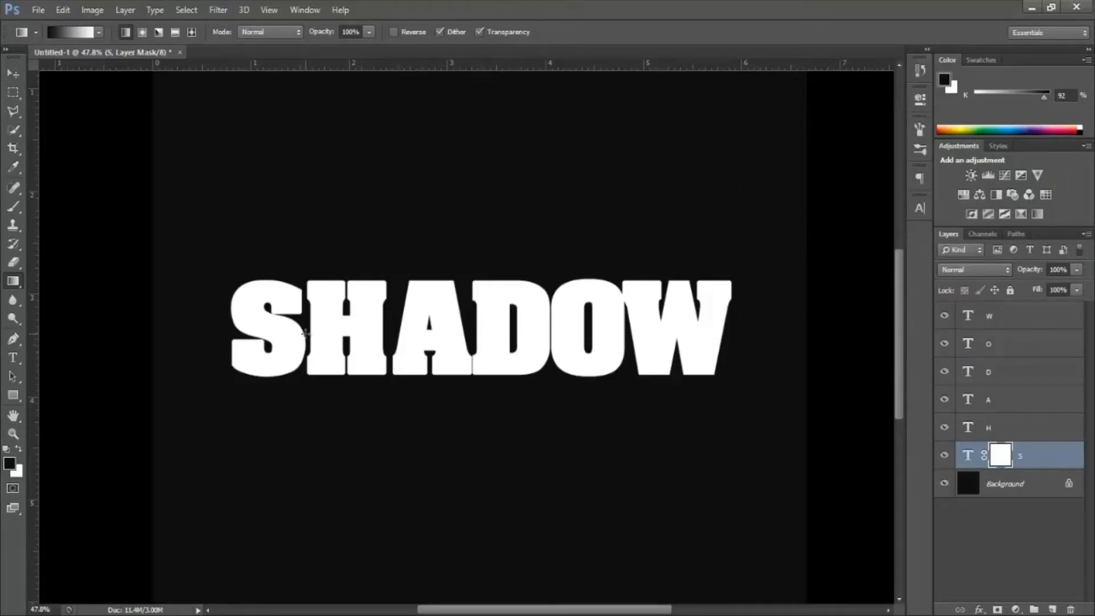
drag(306, 333, 242, 332)
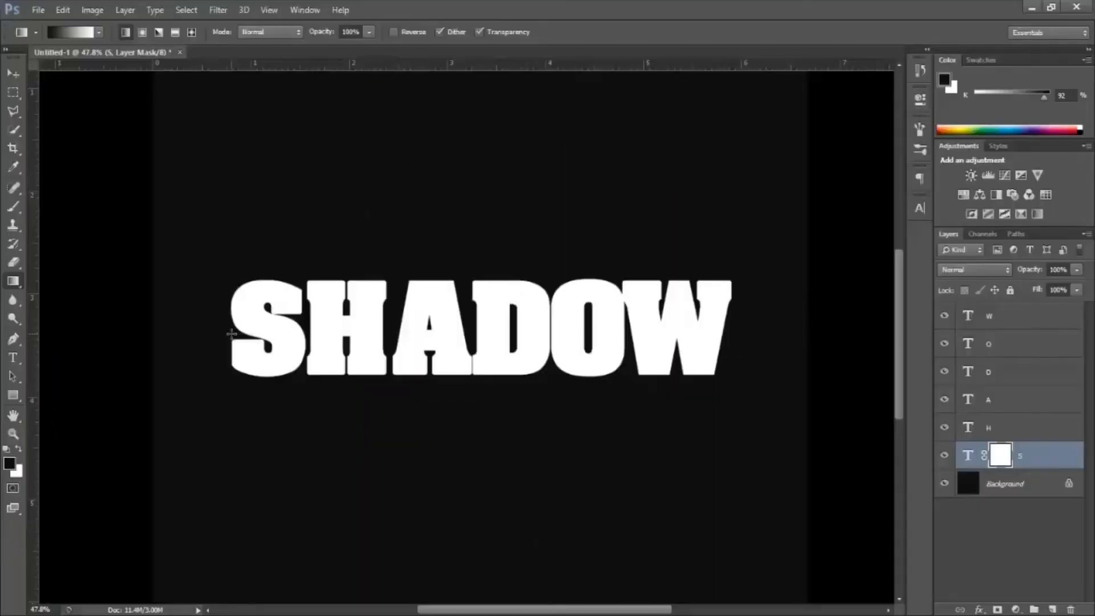
drag(243, 332, 232, 333)
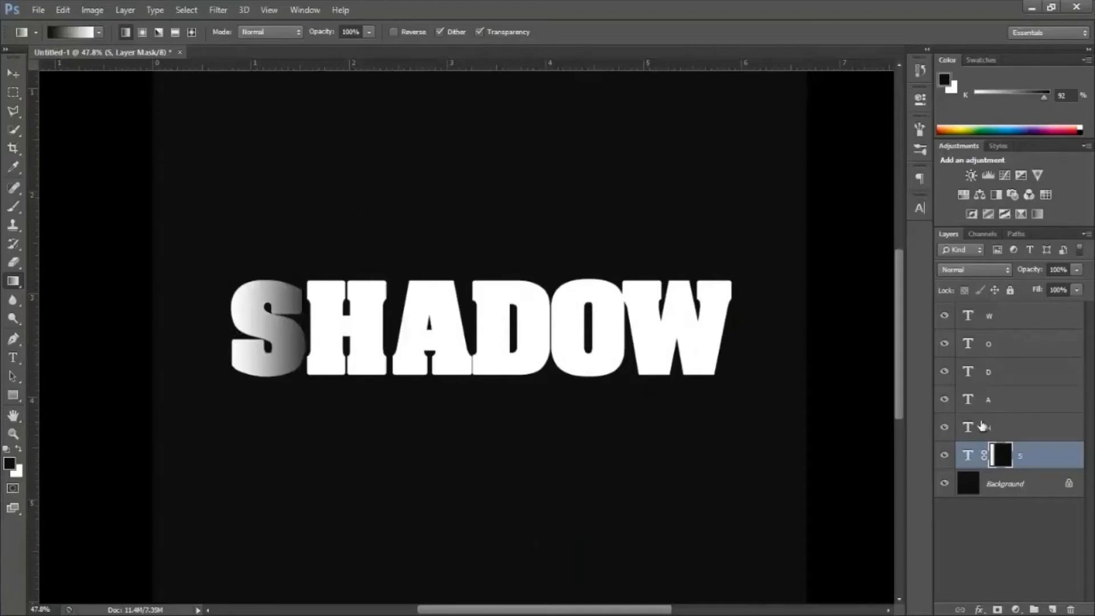
Step: Add a layer mask to the H layer and draw a linear gradient on it from the letter's right edge to its left edge
click(1021, 428)
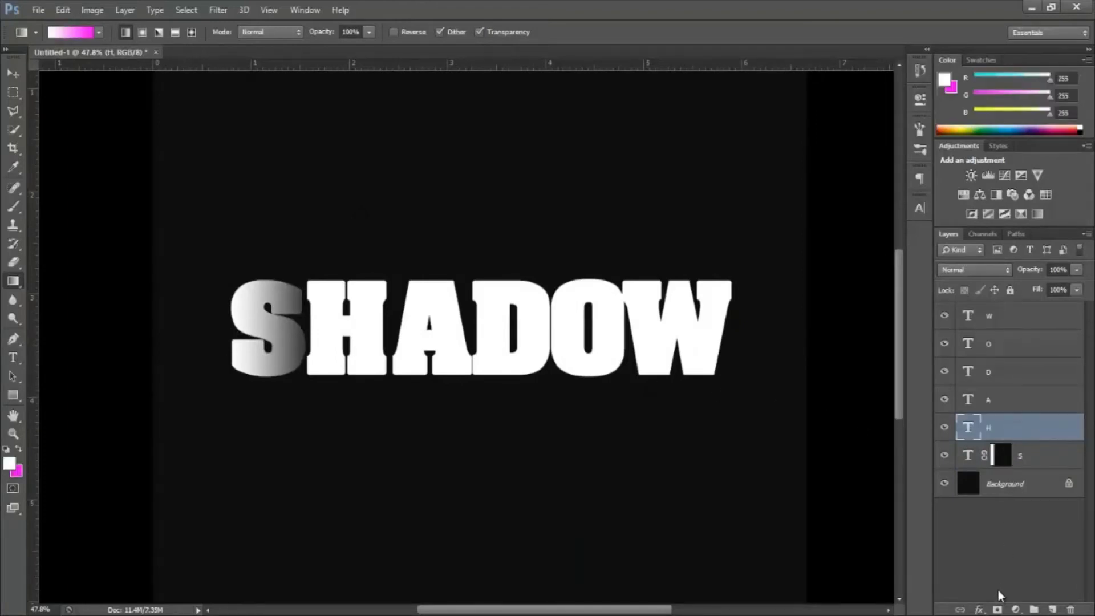
click(998, 605)
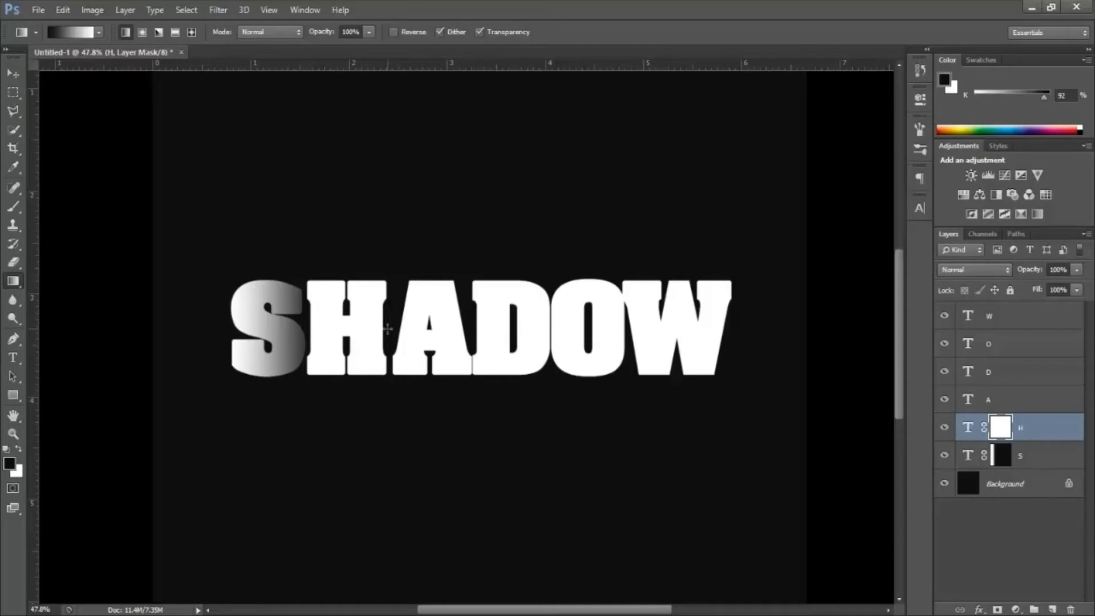
drag(388, 329, 307, 331)
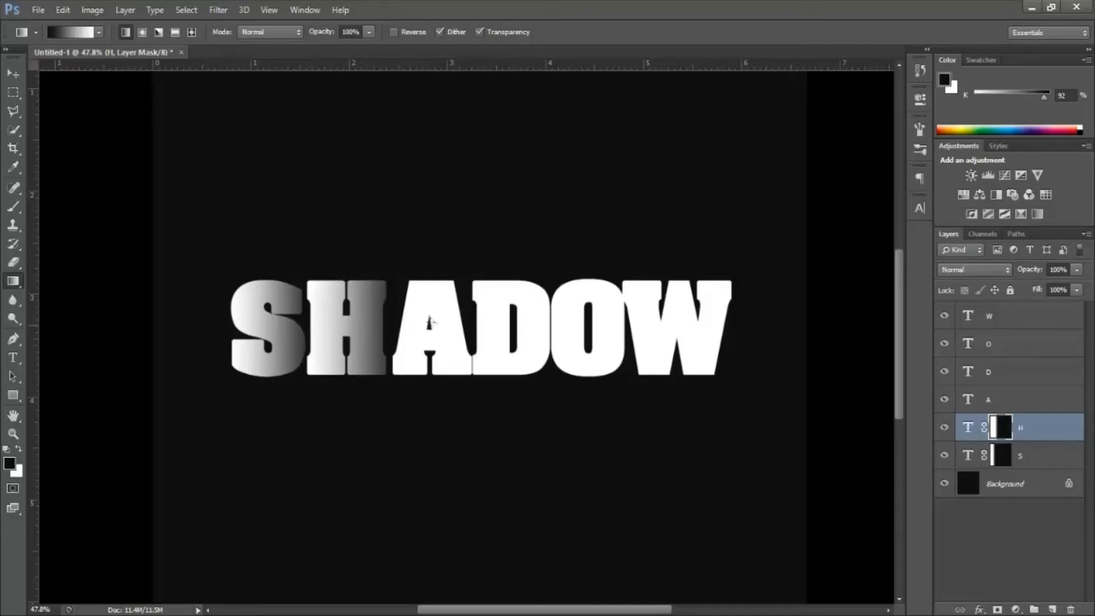
Step: Add a layer mask to the A layer and draw a linear gradient on it from the letter's right edge to its left edge
click(1022, 401)
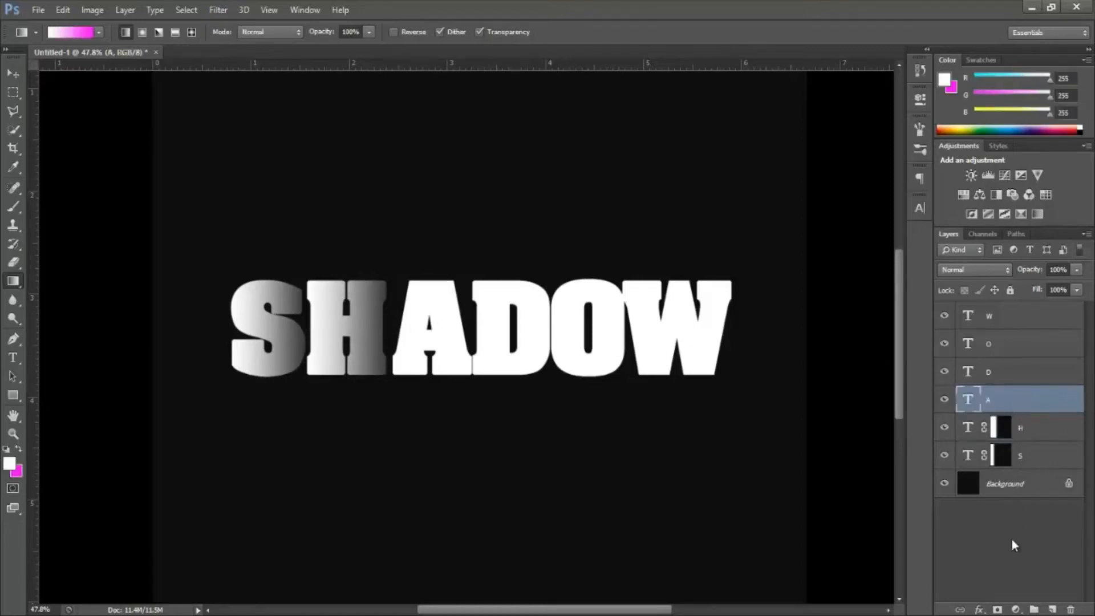
click(998, 609)
key(d)
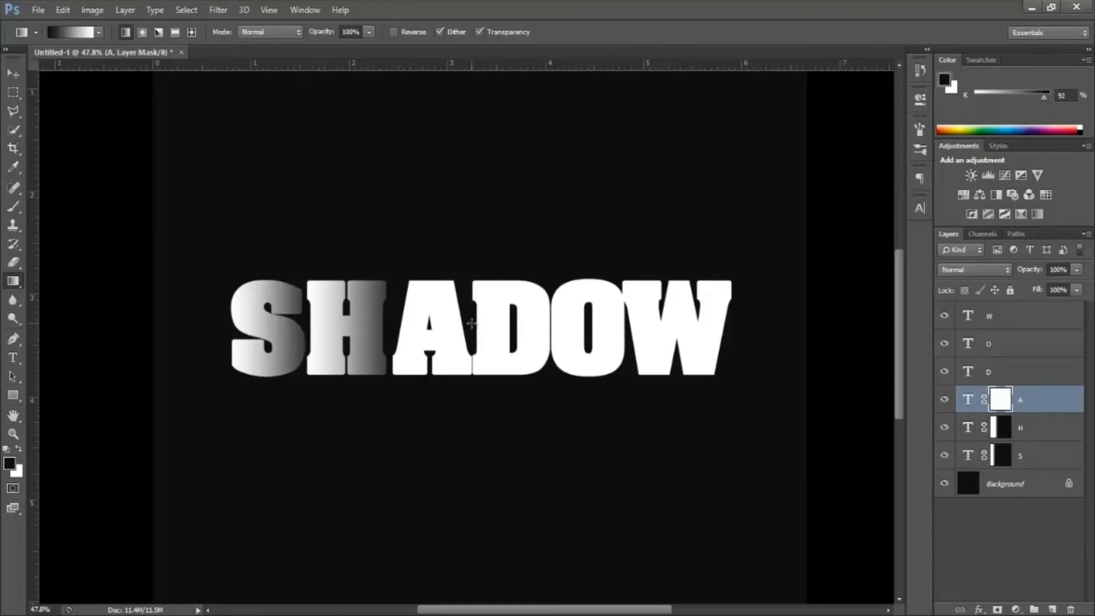
drag(420, 323, 393, 321)
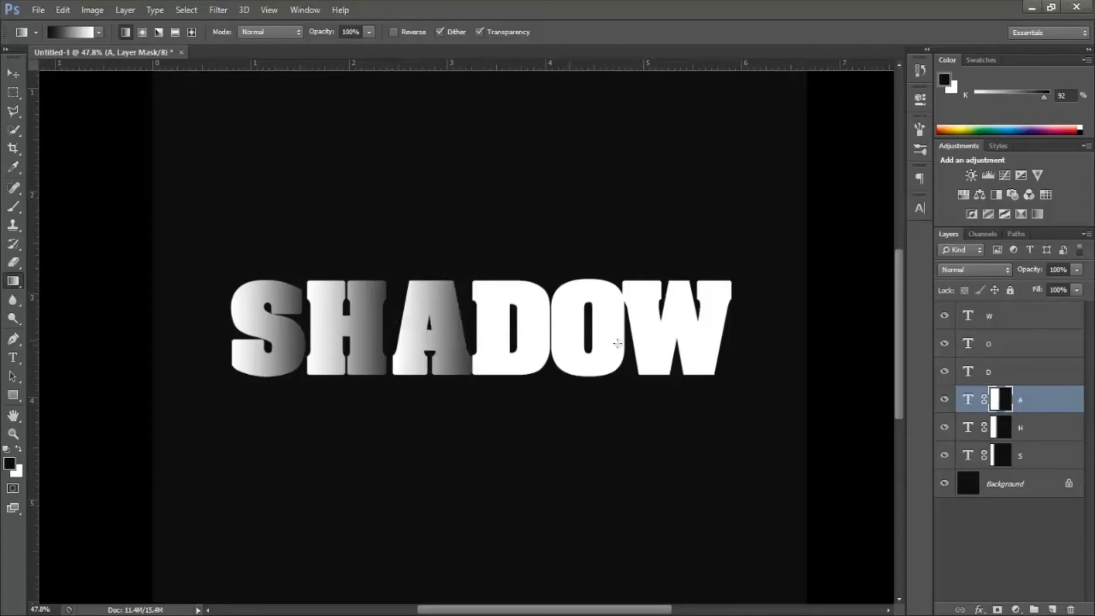
Step: Add a layer mask to the D layer and draw a linear gradient on it from the letter's right edge to its left edge
click(1013, 372)
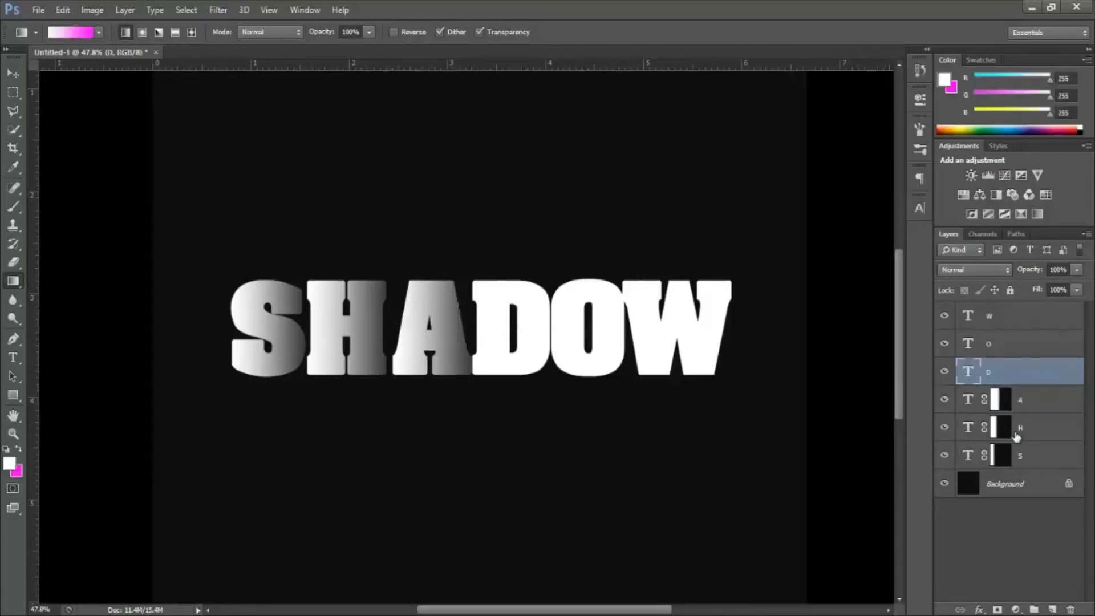
click(998, 608)
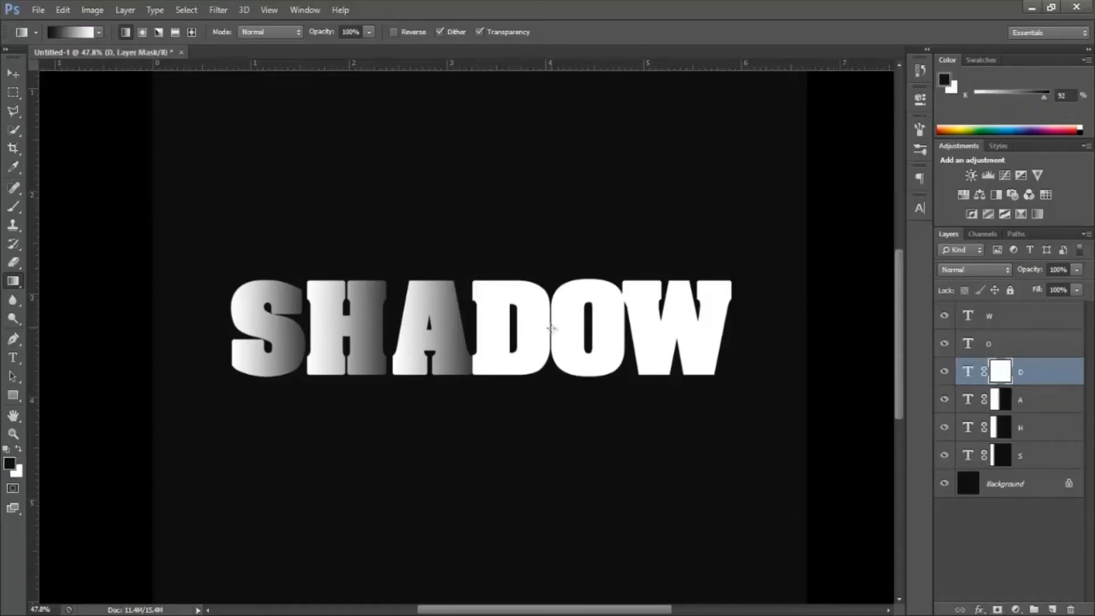
drag(552, 327, 473, 326)
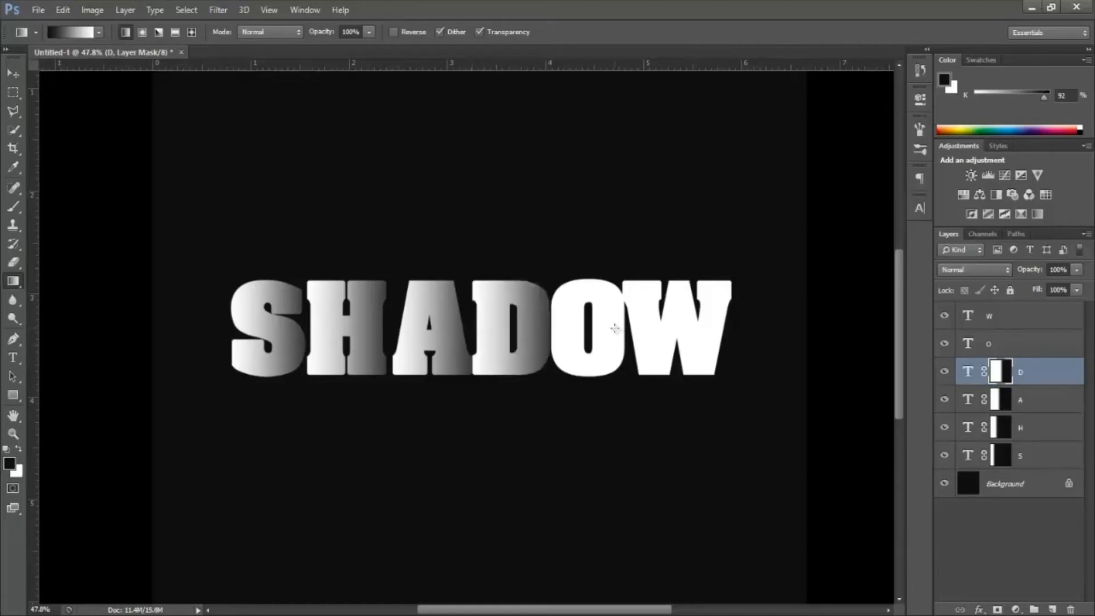
Step: Add a layer mask to the O layer and draw a linear gradient on it from the letter's right edge to its left edge
click(1020, 345)
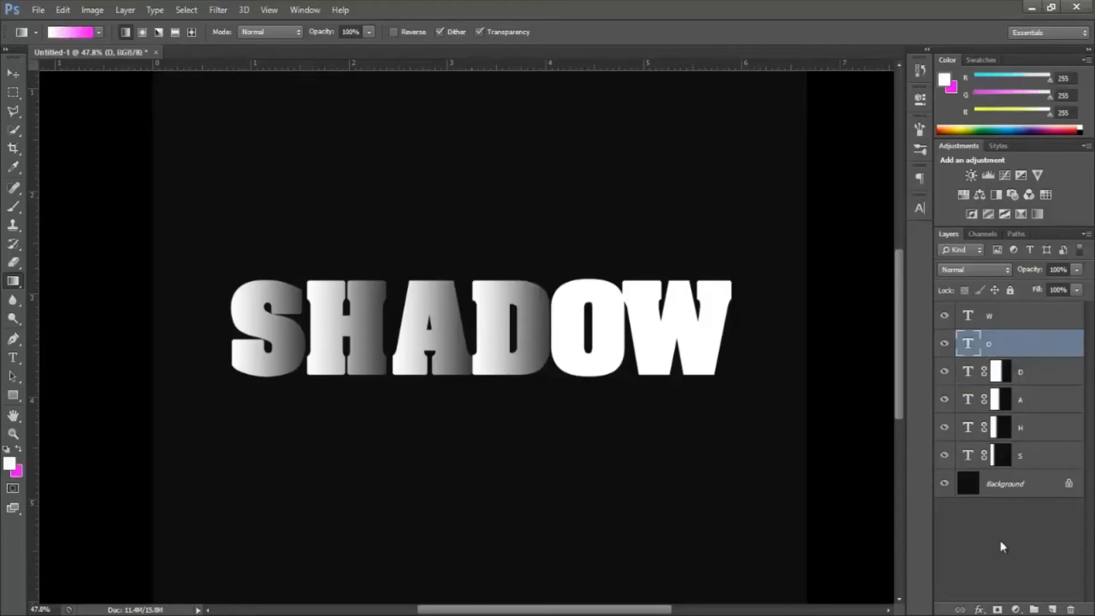
click(998, 610)
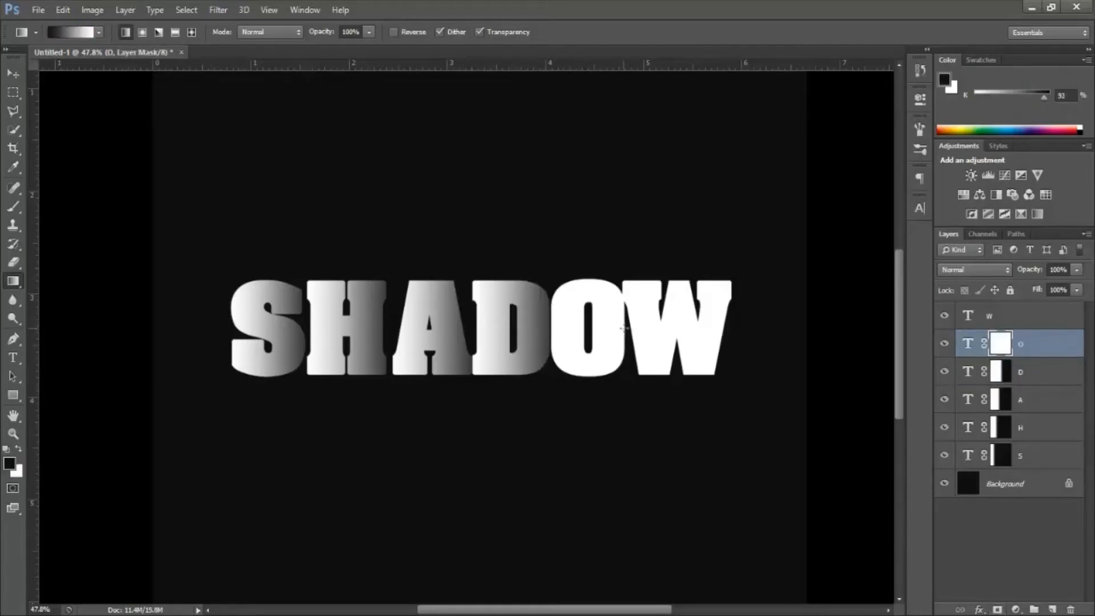
drag(620, 328, 549, 329)
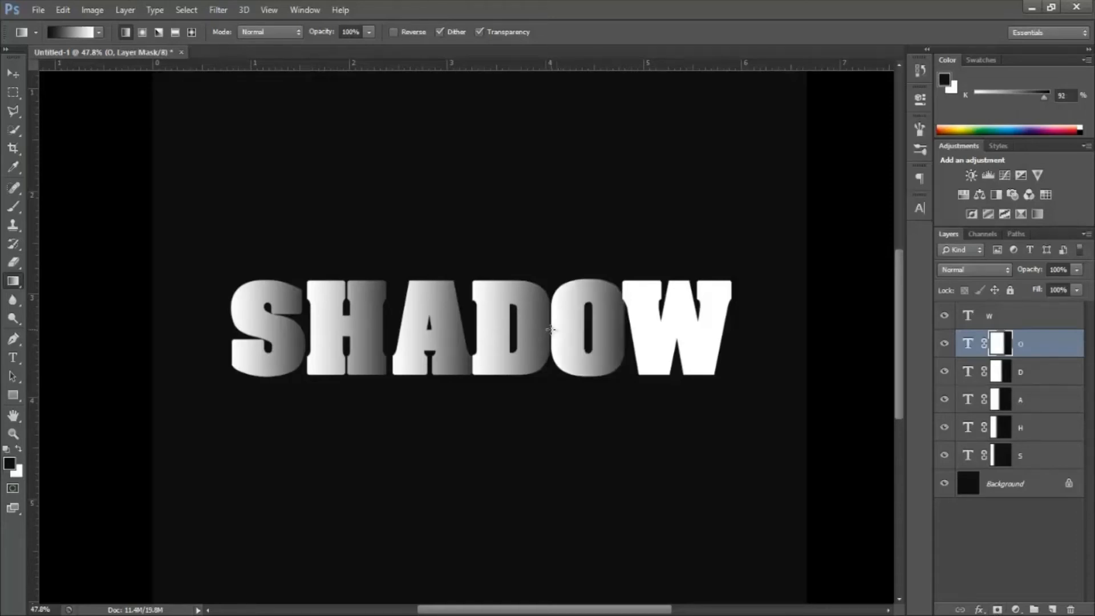
Step: Add a layer mask to the W layer and draw a linear gradient on it from the letter's right edge to its left edge
click(1009, 317)
click(997, 609)
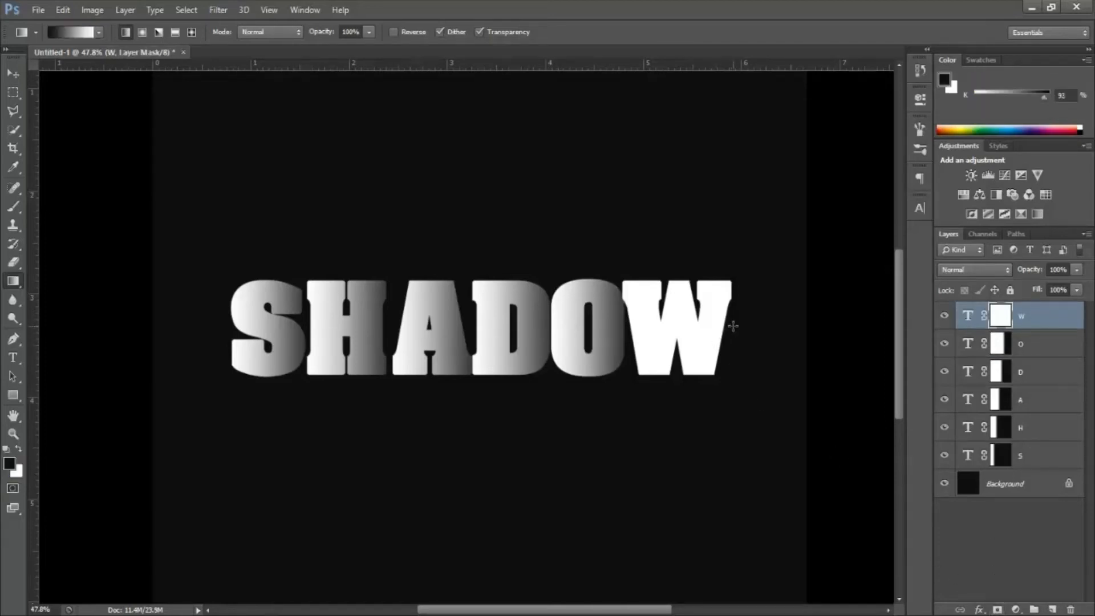
drag(731, 327, 623, 332)
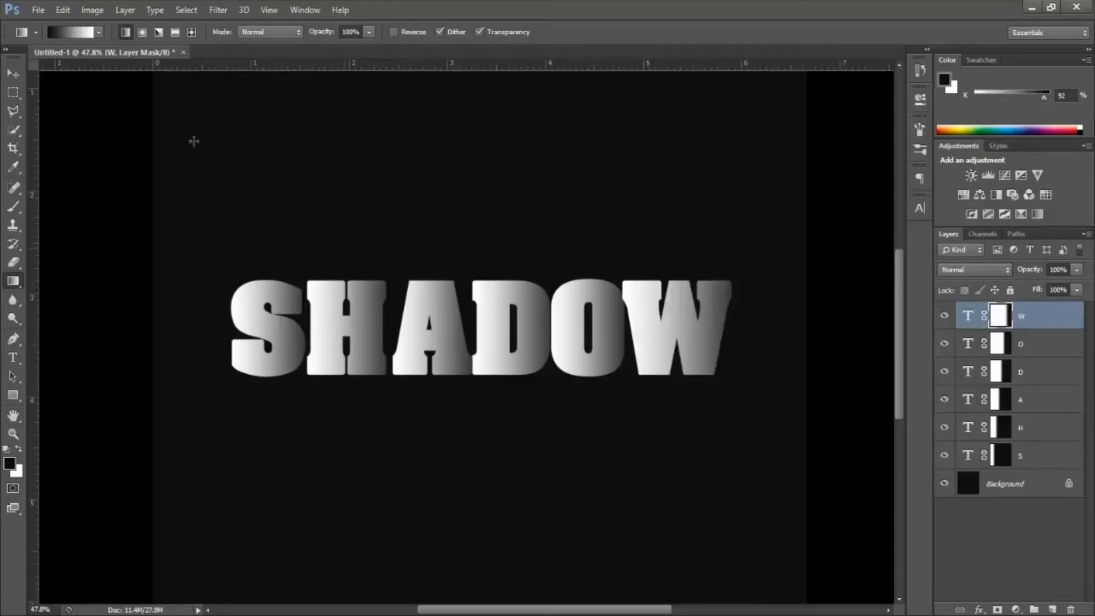
Step: Nudge the H layer left with the Move tool until it slightly overlaps the right edge of the S
click(13, 72)
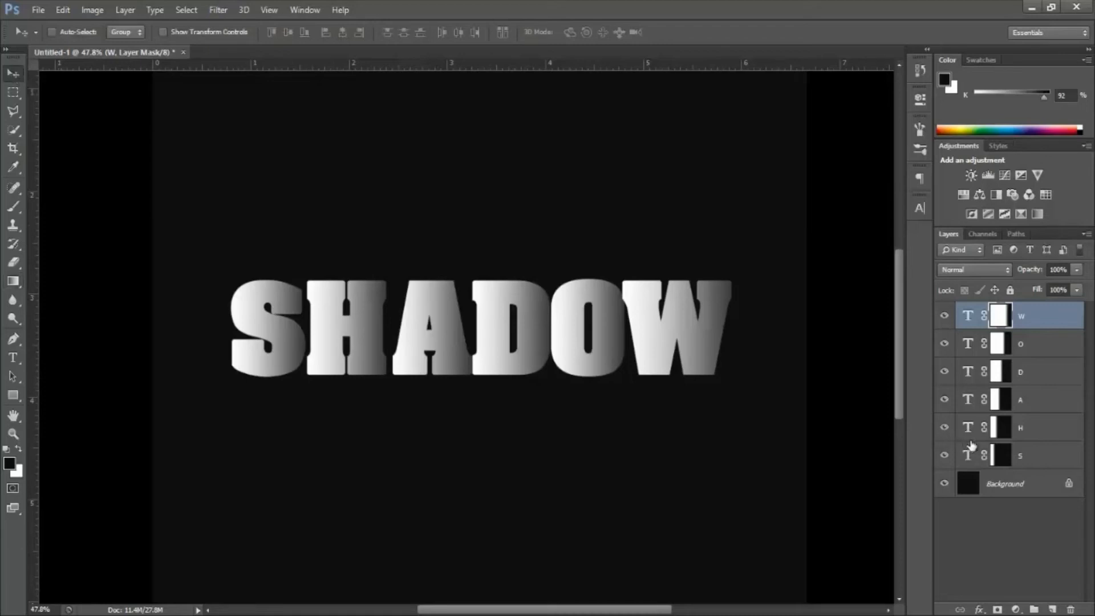
click(1040, 431)
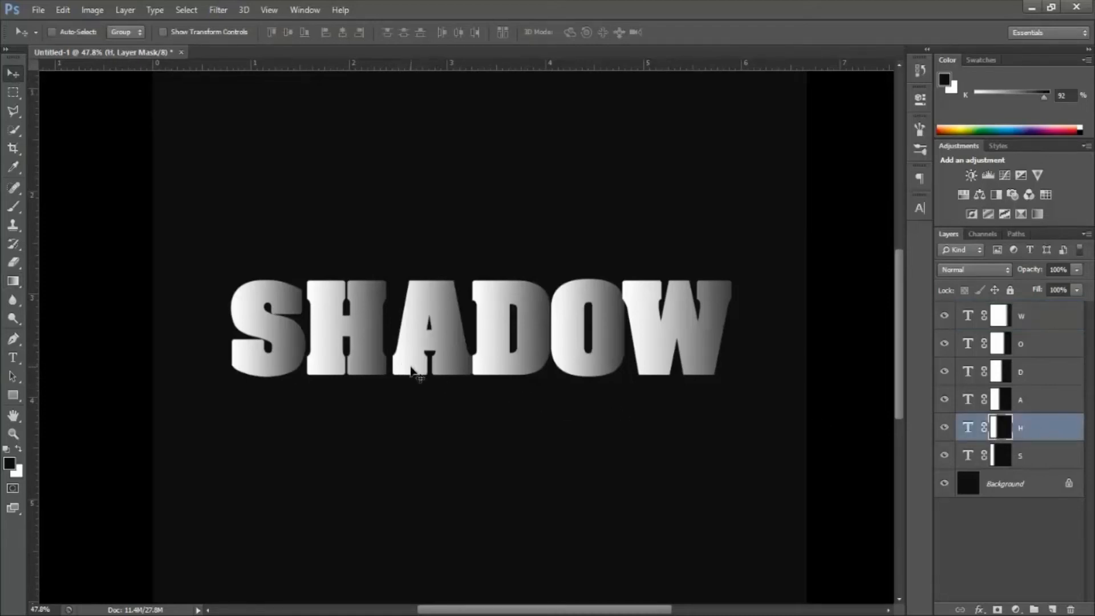
key(Left)
key(Left)
key(Left)
key(Left)
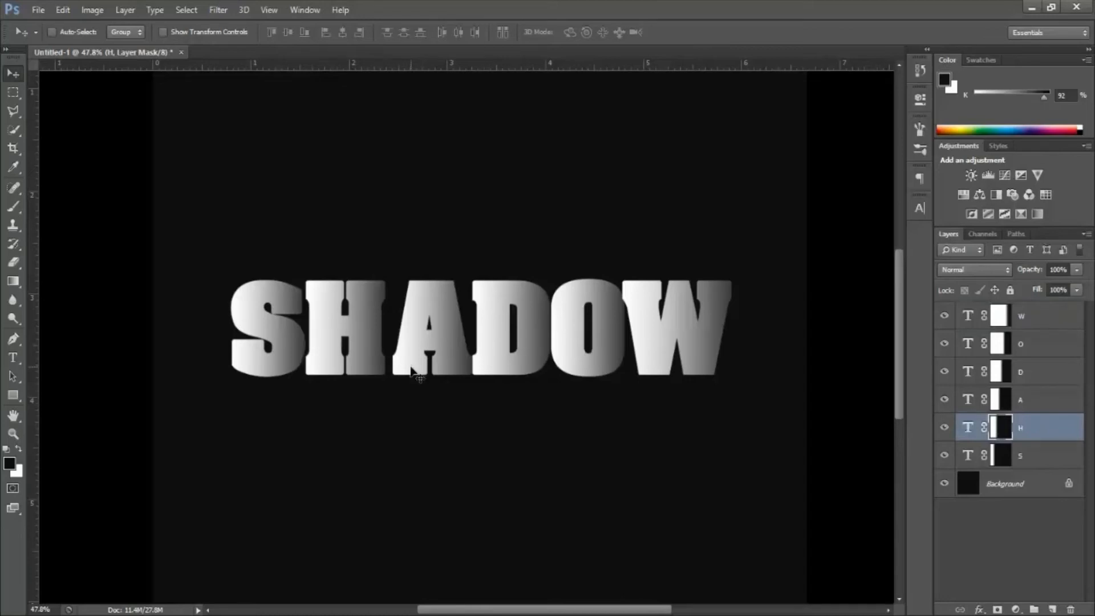
key(Right)
key(Right)
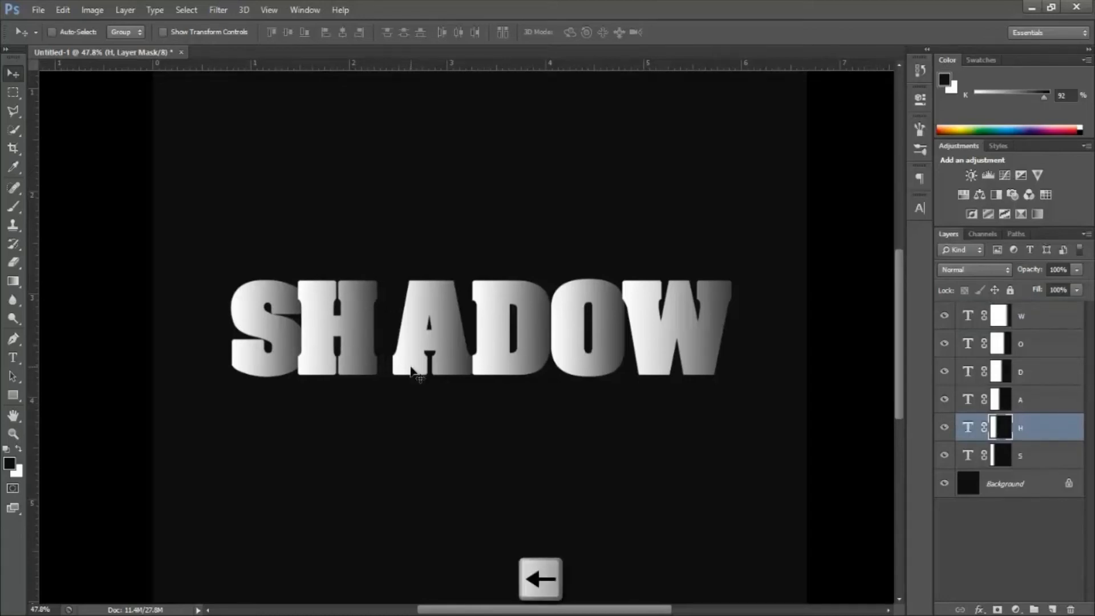
key(Left)
key(Left)
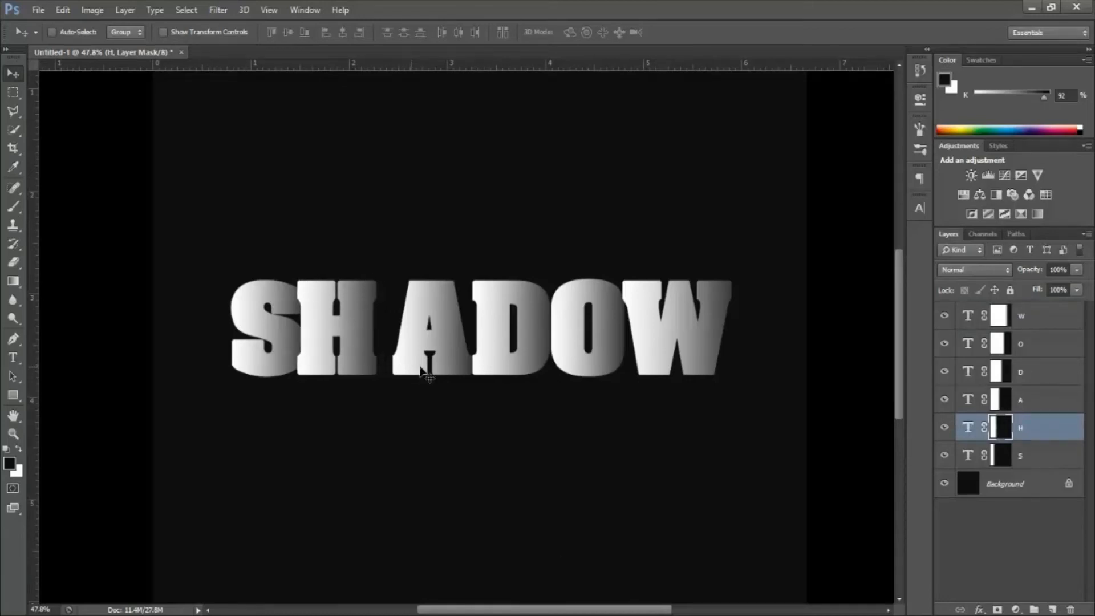
Step: Nudge the A layer left until its foot slightly overlaps the right edge of the H
click(1038, 408)
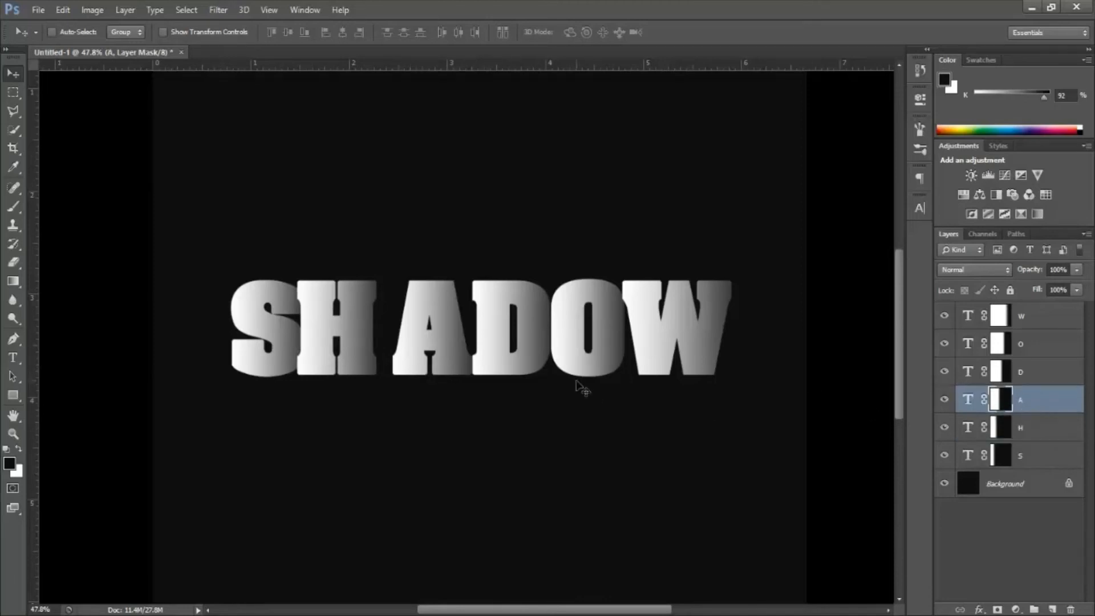
key(Left)
key(Left)
key(Left)
key(Left)
key(Left)
key(Left)
key(Left)
key(Left)
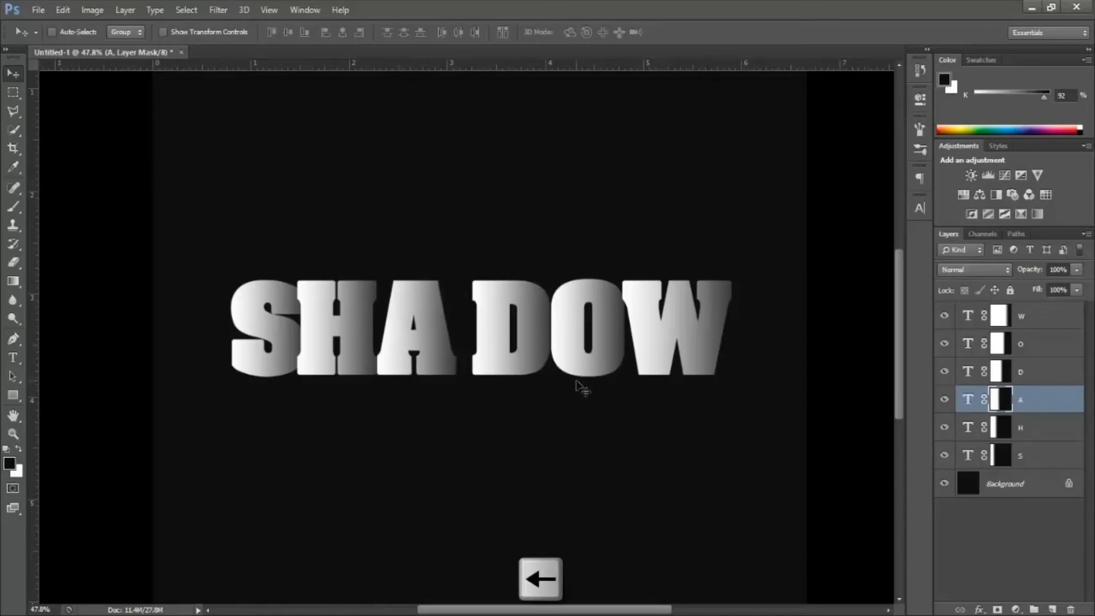
key(Left)
key(Left)
key(Left)
key(Left)
key(Left)
key(Left)
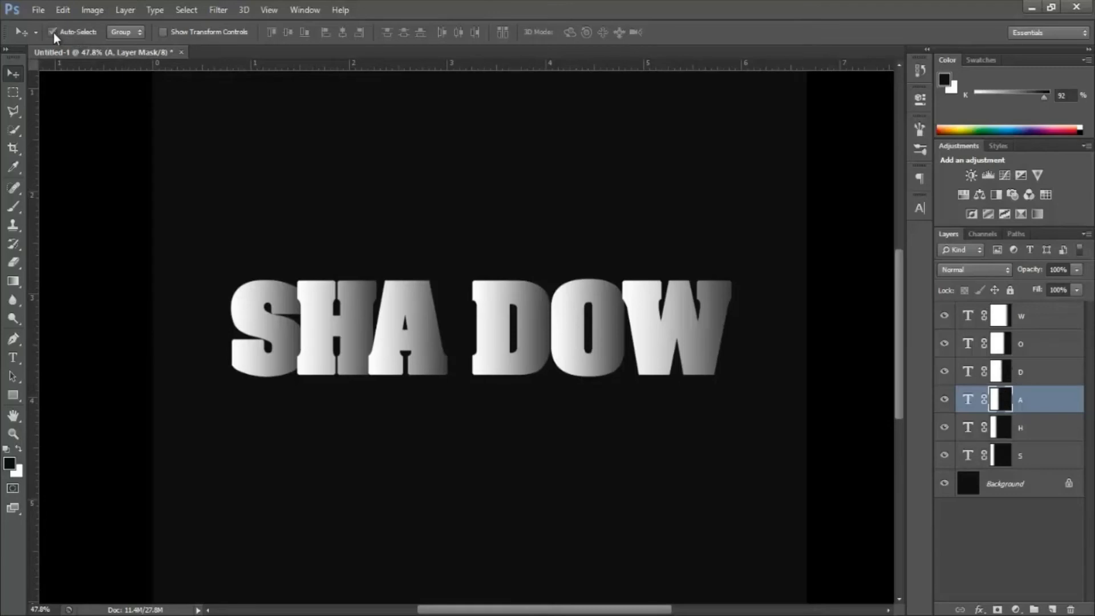
Step: Nudge the letter D left until it sits against the foot of the A, closing the gap
click(491, 348)
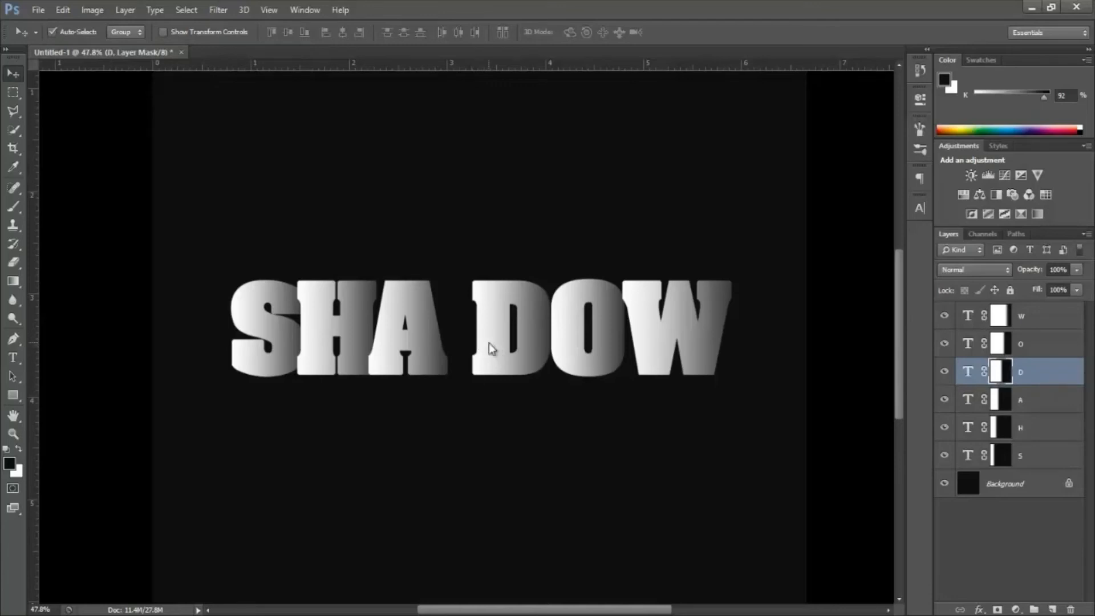
key(shift+Left)
key(shift+Left)
key(shift+Left)
key(shift+Left)
key(shift+Left)
key(shift+Left)
key(shift+Left)
key(shift+Left)
key(shift+Left)
key(shift+Left)
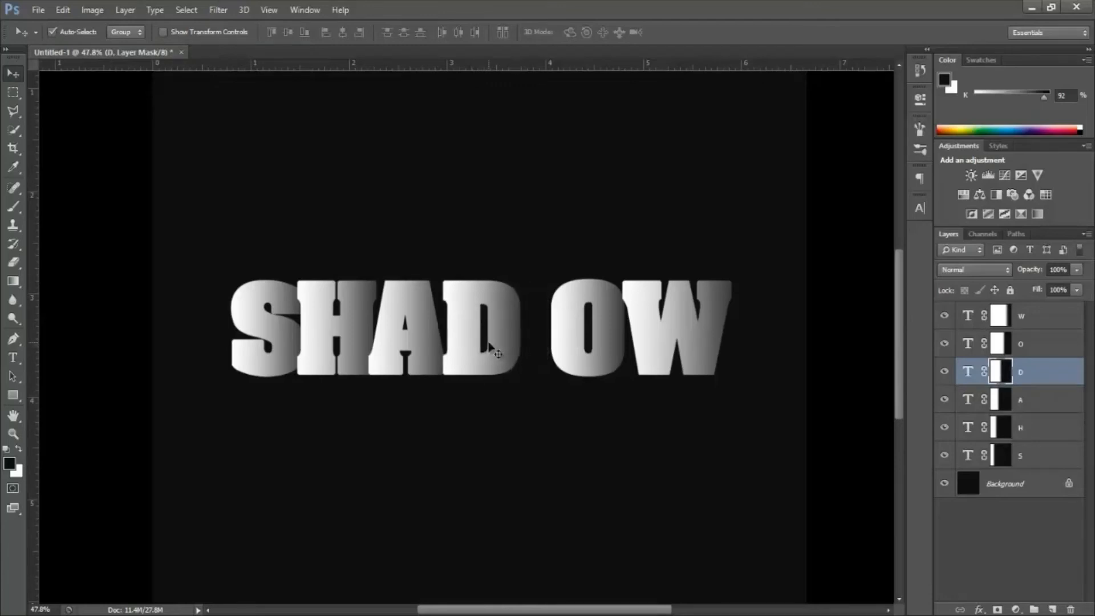
key(shift+Left)
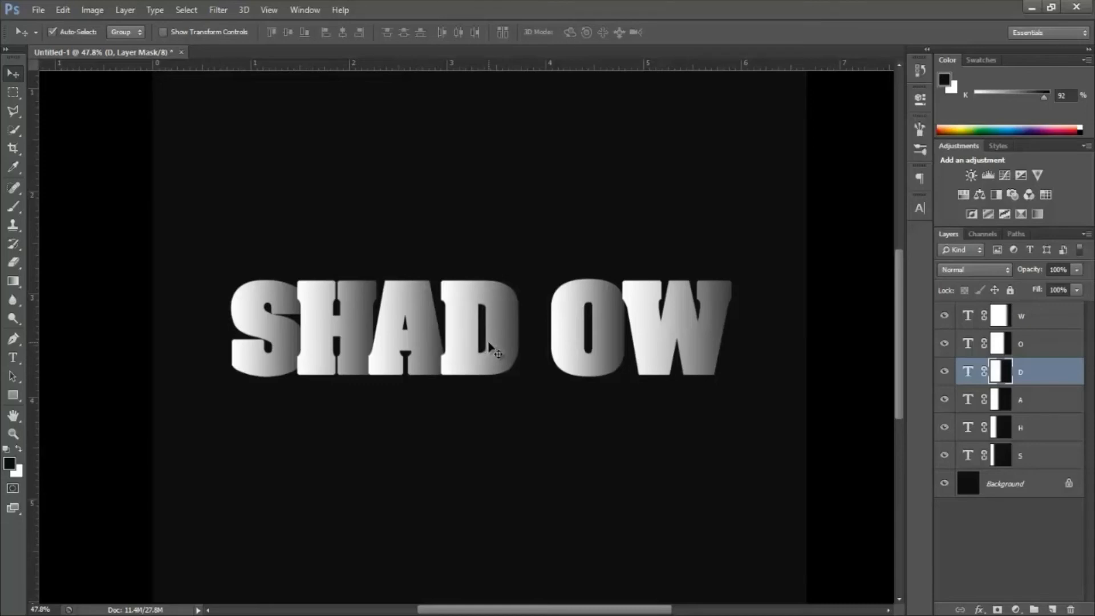
Step: Nudge the letter O left until it slightly overlaps the right edge of the D
click(565, 341)
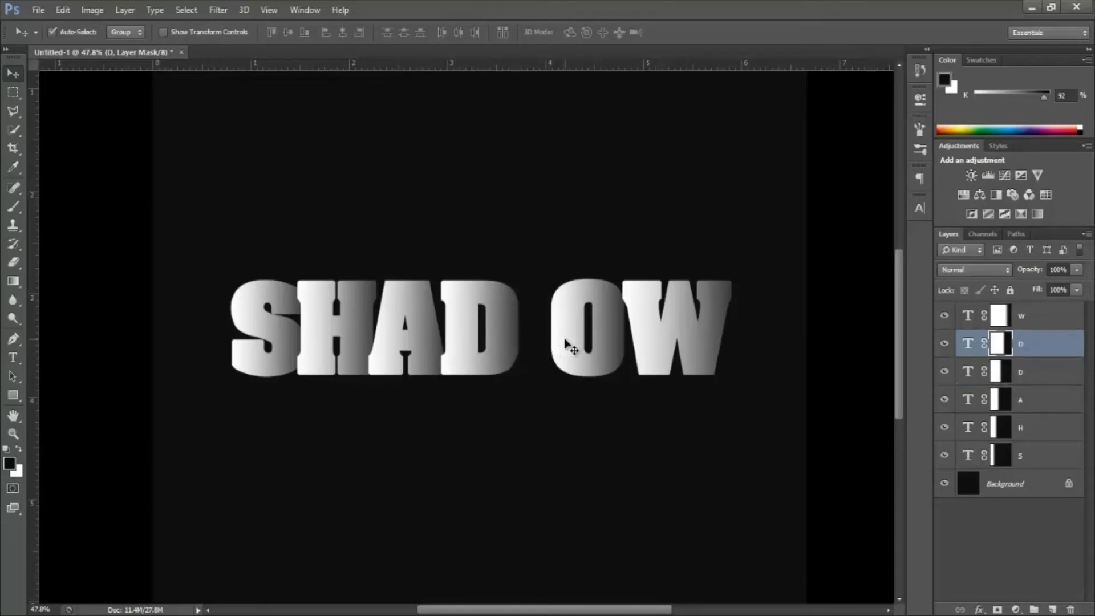
key(shift+Left)
key(shift+Left)
key(shift+Left)
key(shift+Left)
key(shift+Left)
key(shift+Left)
key(shift+Left)
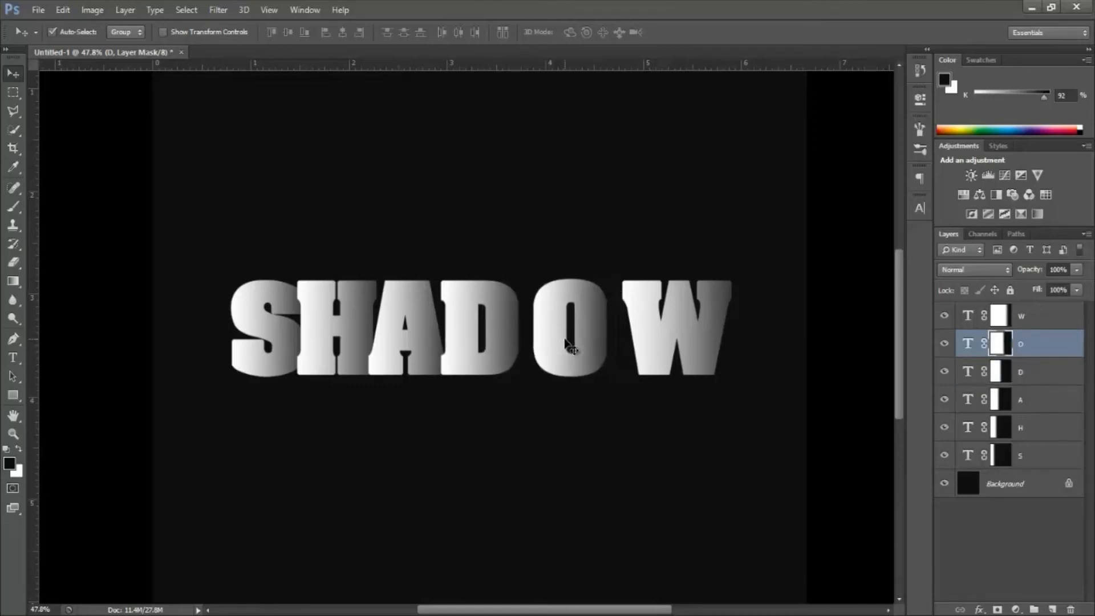
key(shift+Left)
key(shift+Left)
key(shift+Left)
key(shift+Left)
key(shift+Left)
key(shift+Left)
key(shift+Left)
key(shift+Left)
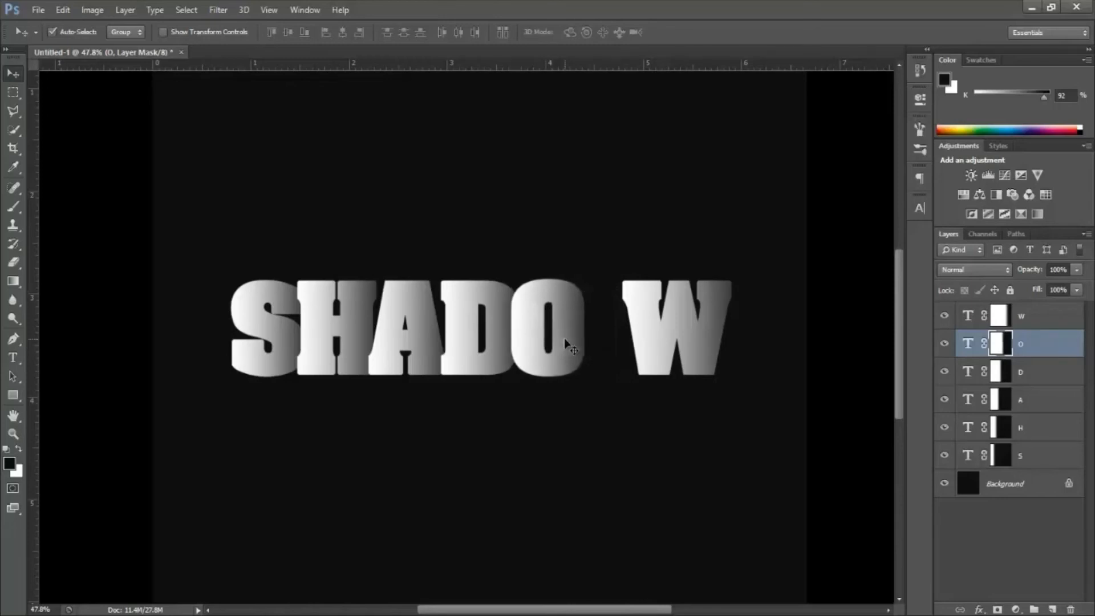
Step: Nudge the letter W left until its upper serif slightly overlaps the right edge of the O
click(646, 338)
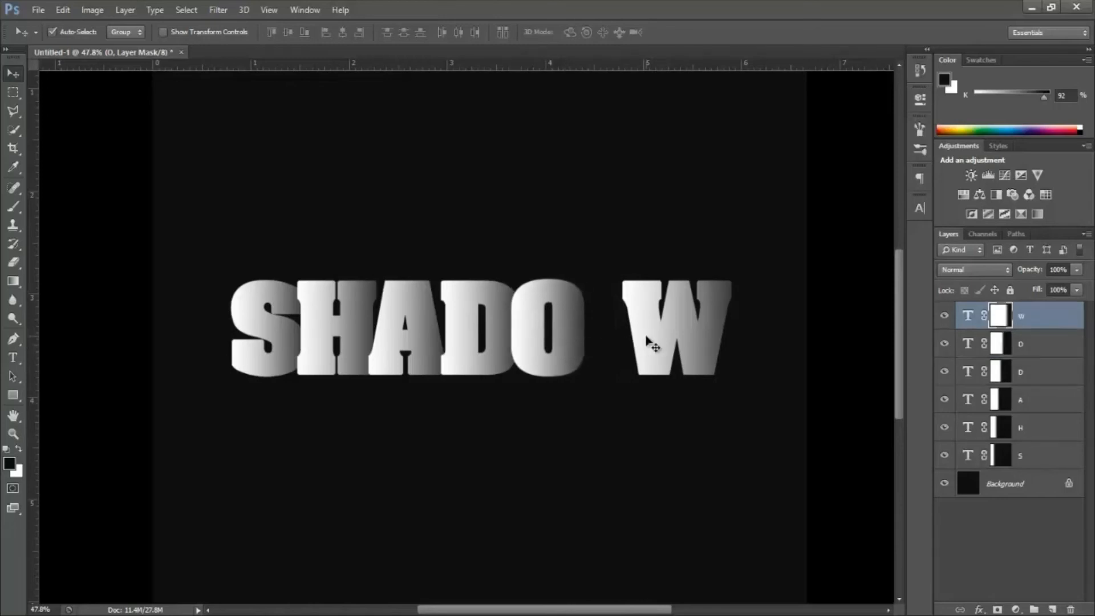
key(shift+Left)
key(shift+Left)
key(shift+Left)
key(shift+Left)
key(shift+Left)
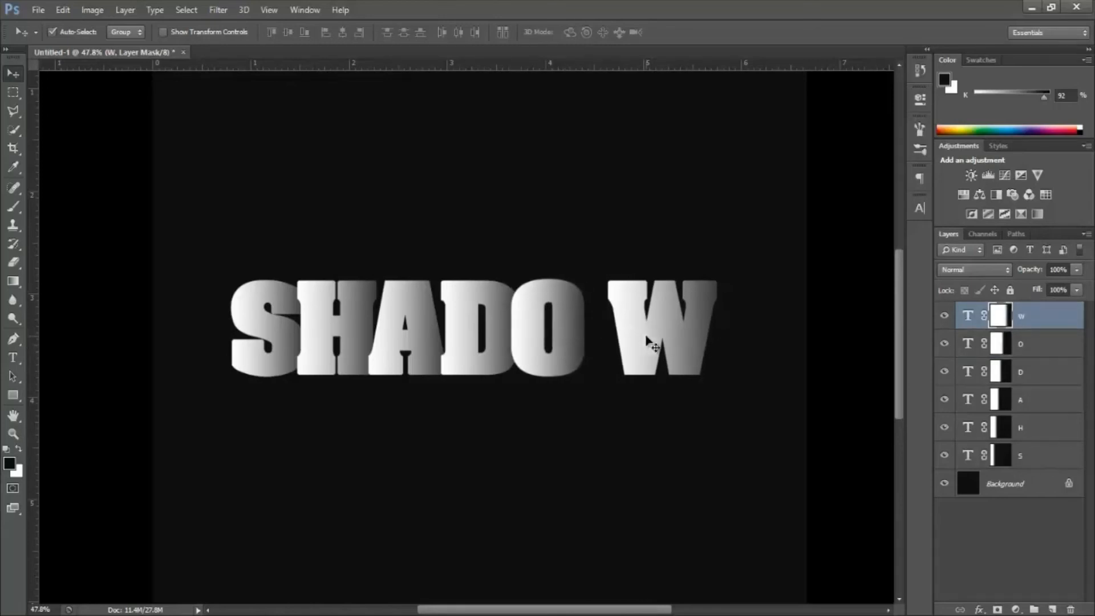
key(shift+Left)
key(shift+Left)
key(shift+Left)
key(shift+Left)
key(shift+Left)
key(shift+Left)
key(shift+Left)
key(shift+Left)
key(shift+Left)
key(shift+Left)
key(shift+Left)
key(shift+Left)
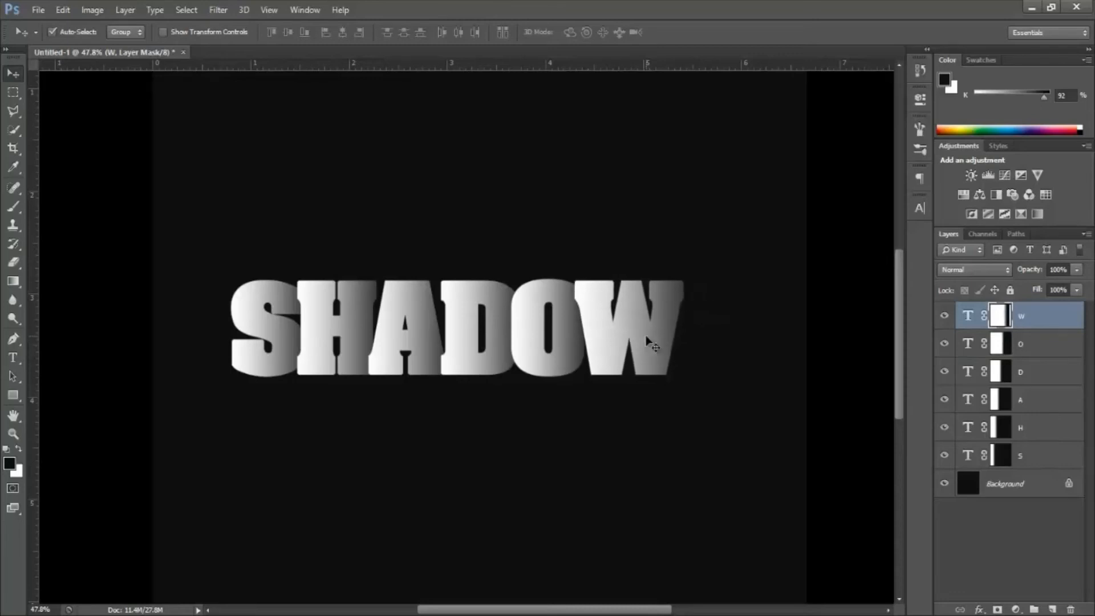
key(Left)
key(Left)
key(Left)
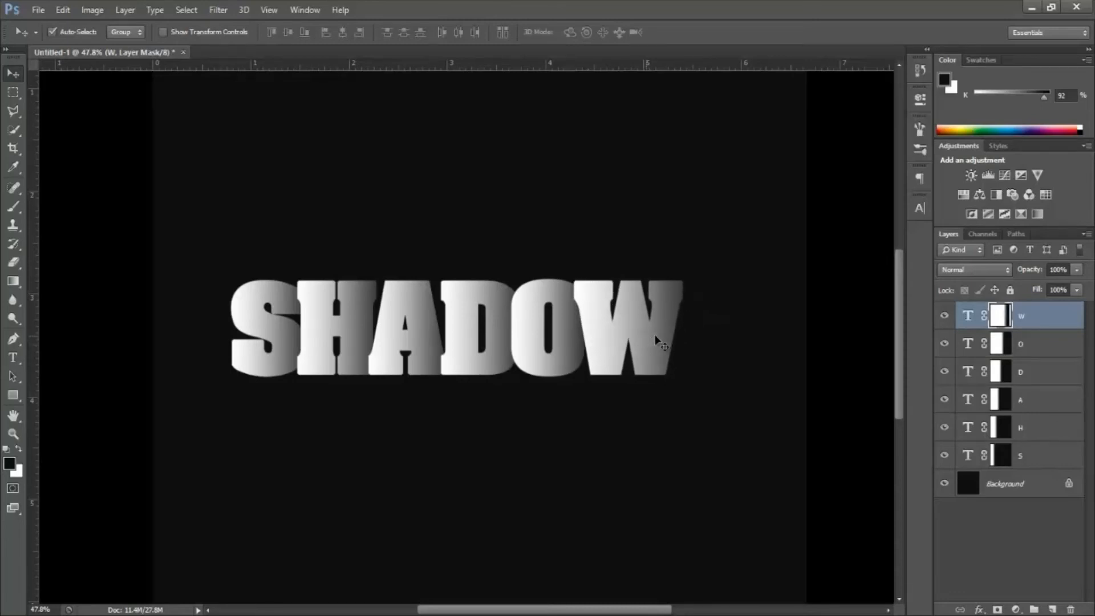
Step: Turn off Auto-Select, select all six letter layers and move the tightened word SHADOW right to center it on the canvas
click(52, 33)
ctrl+shift+click(1036, 467)
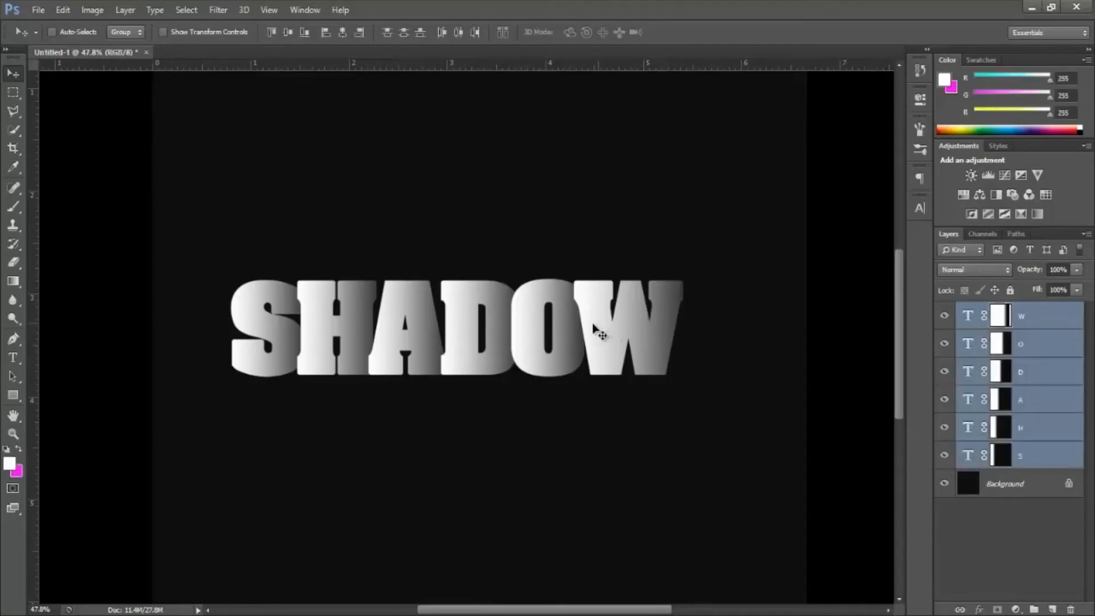
drag(578, 326, 616, 337)
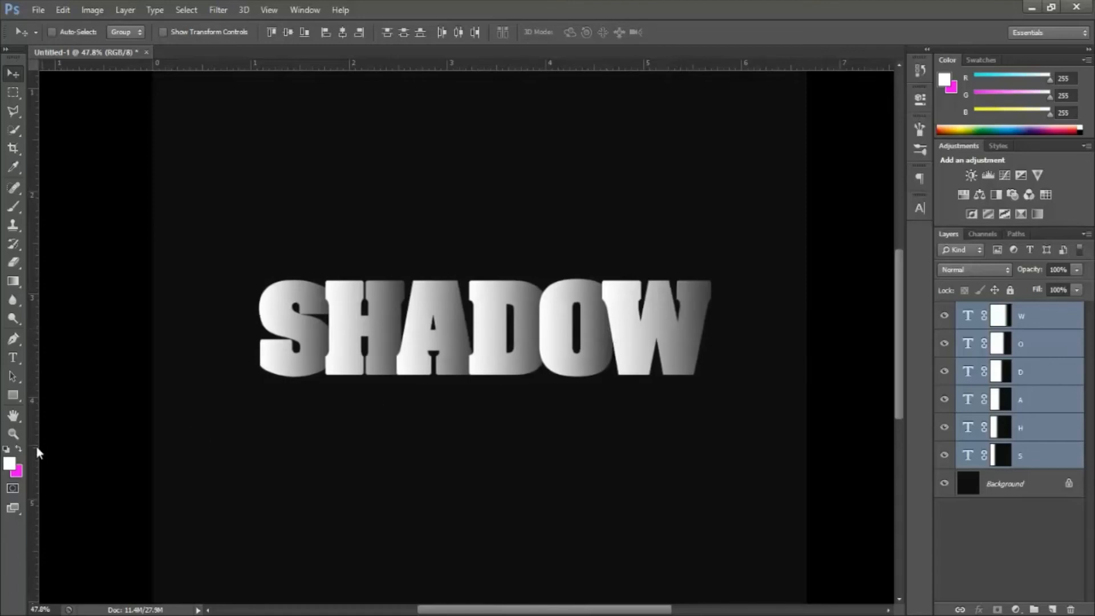
click(18, 440)
drag(552, 367, 461, 341)
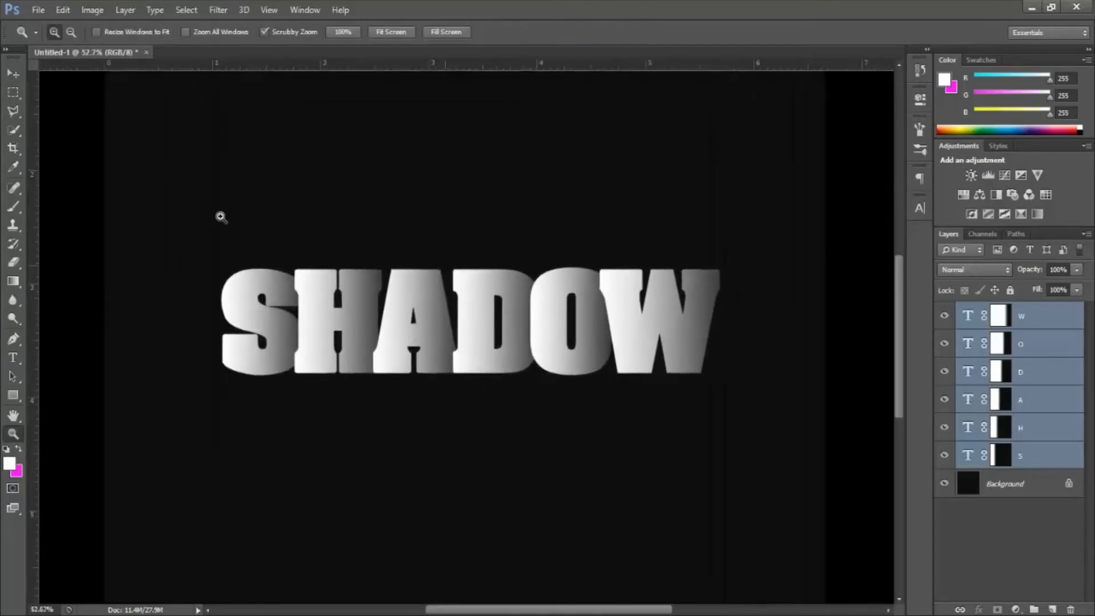
Step: Group the six letter layers W, O, D, A, H and S and rename the group Letter
click(13, 74)
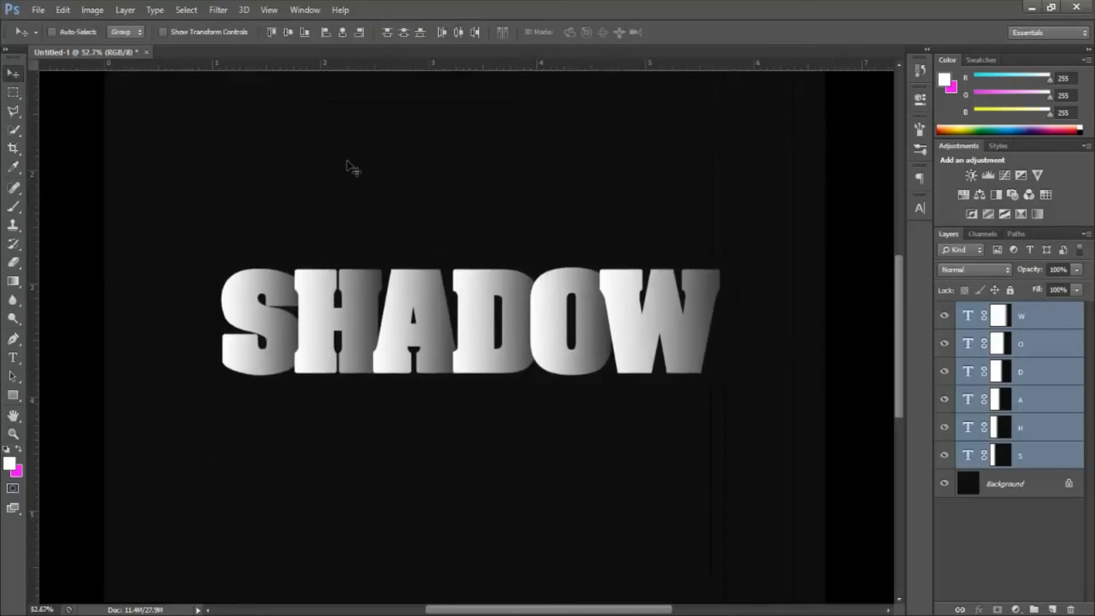
click(1049, 321)
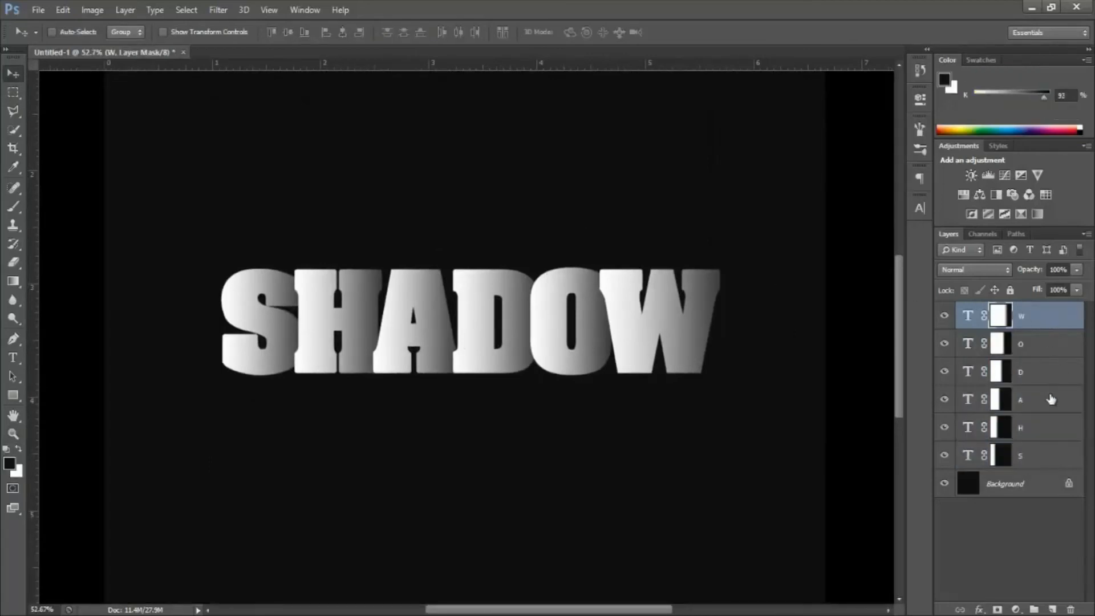
shift+click(1048, 453)
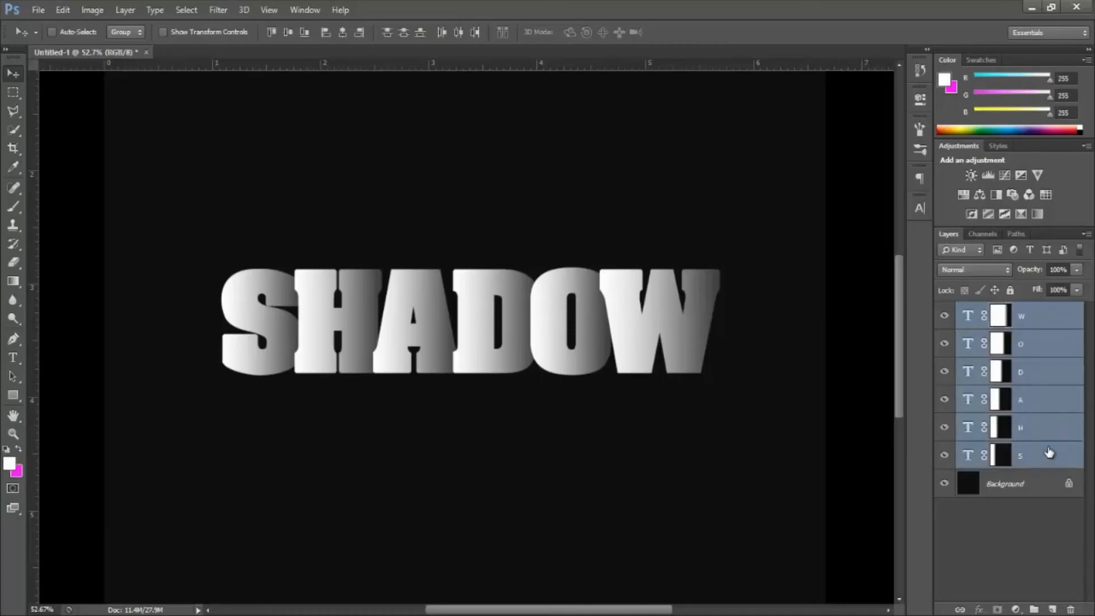
key(ctrl+g)
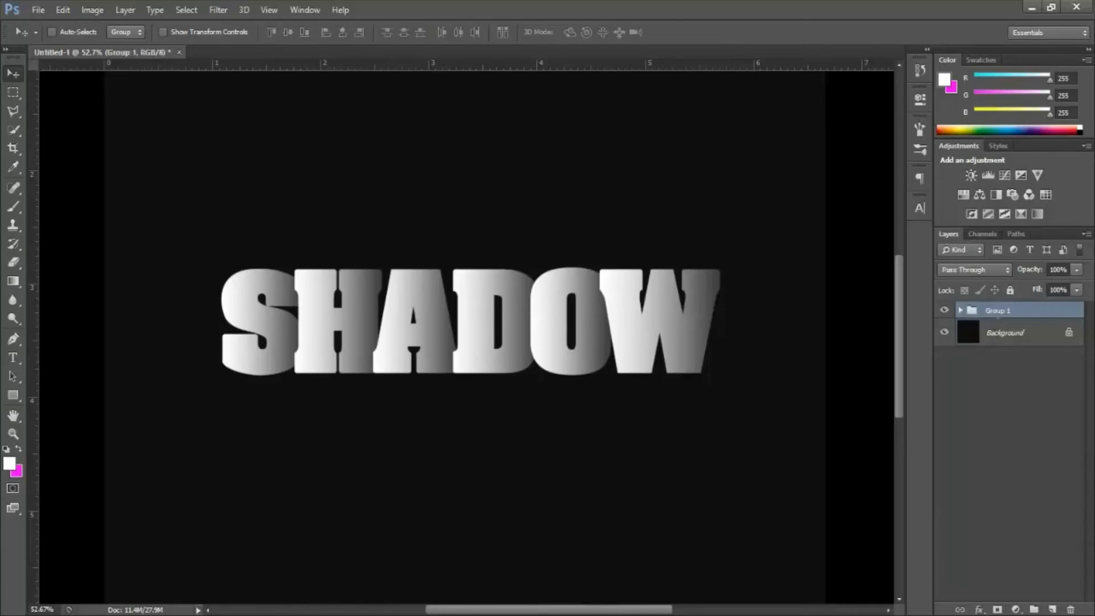
double_click(998, 312)
text(Letter)
key(Return)
Step: Duplicate the Letter group and rename the copy SHADOW
key(ctrl+j)
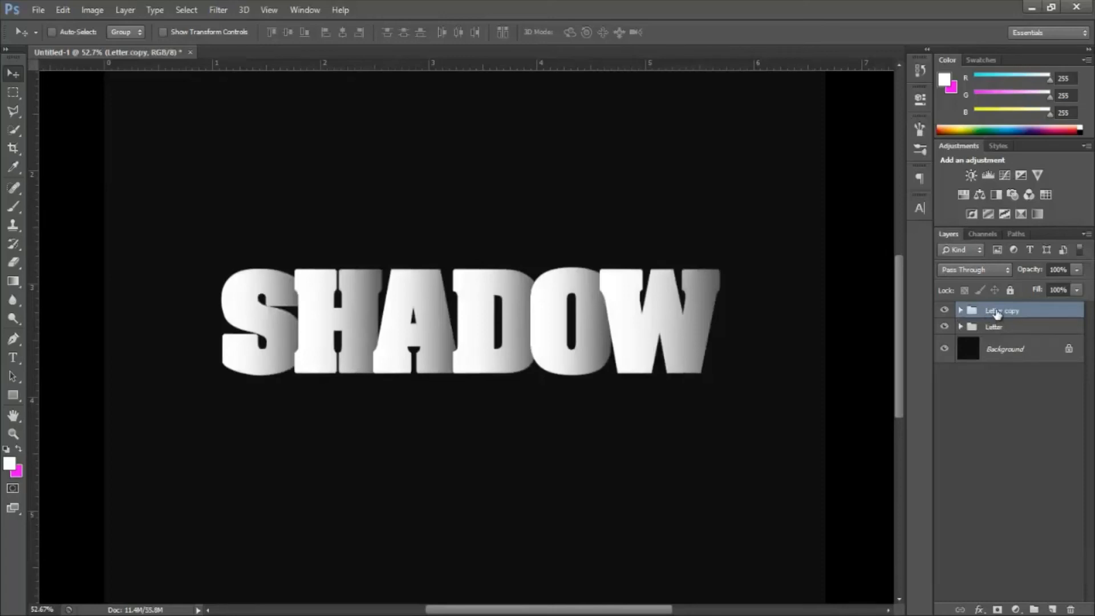
double_click(997, 312)
text(SHADOW)
key(Return)
Step: Flip the SHADOW group vertically with Free Transform and apply the transformation
key(ctrl+t)
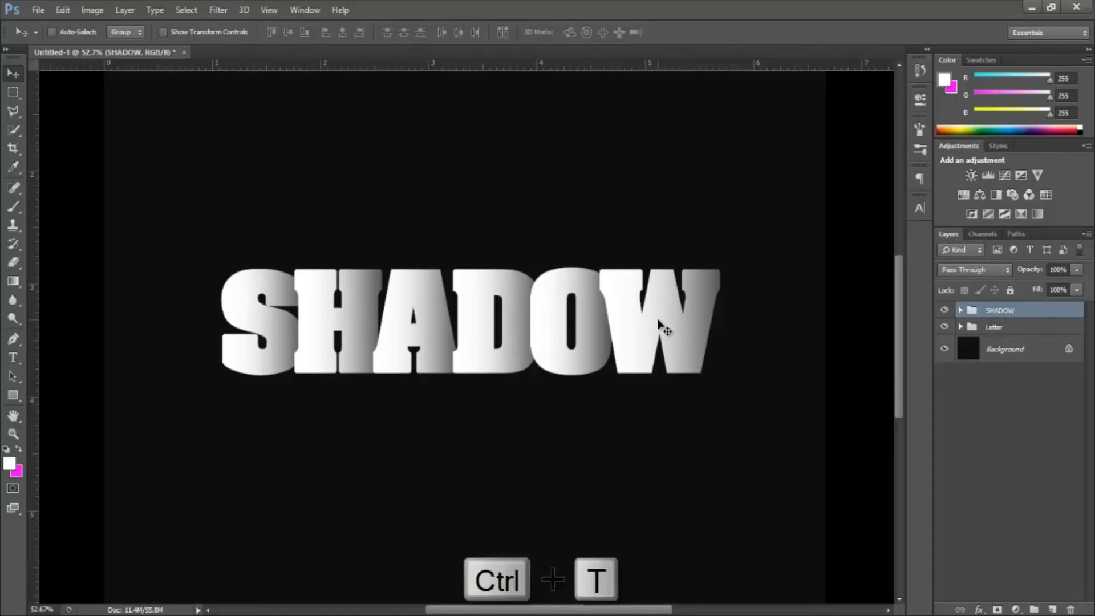
right_click(571, 301)
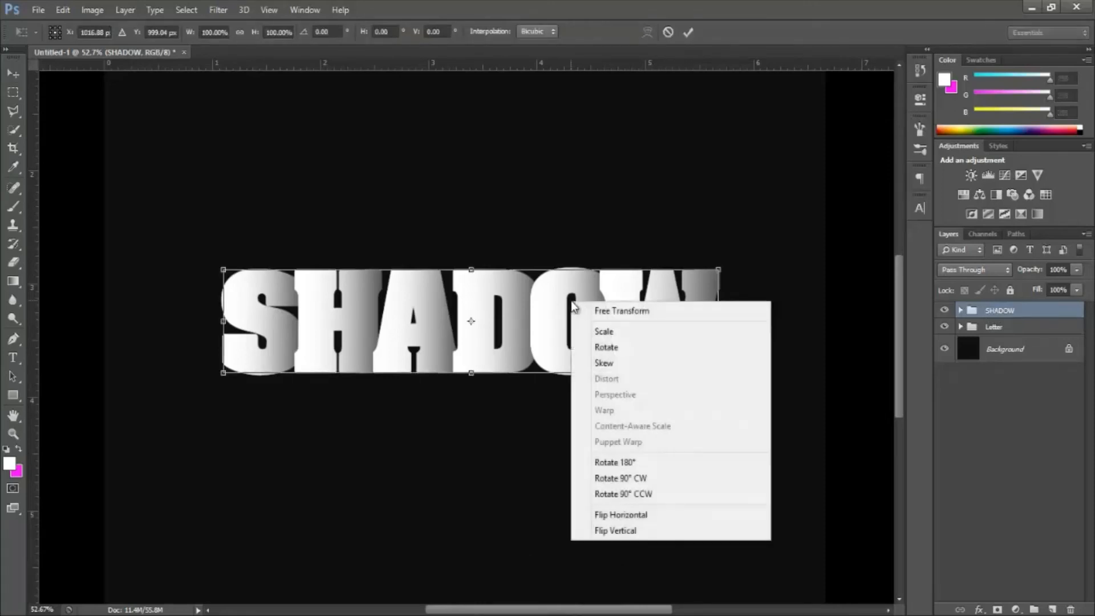
click(618, 533)
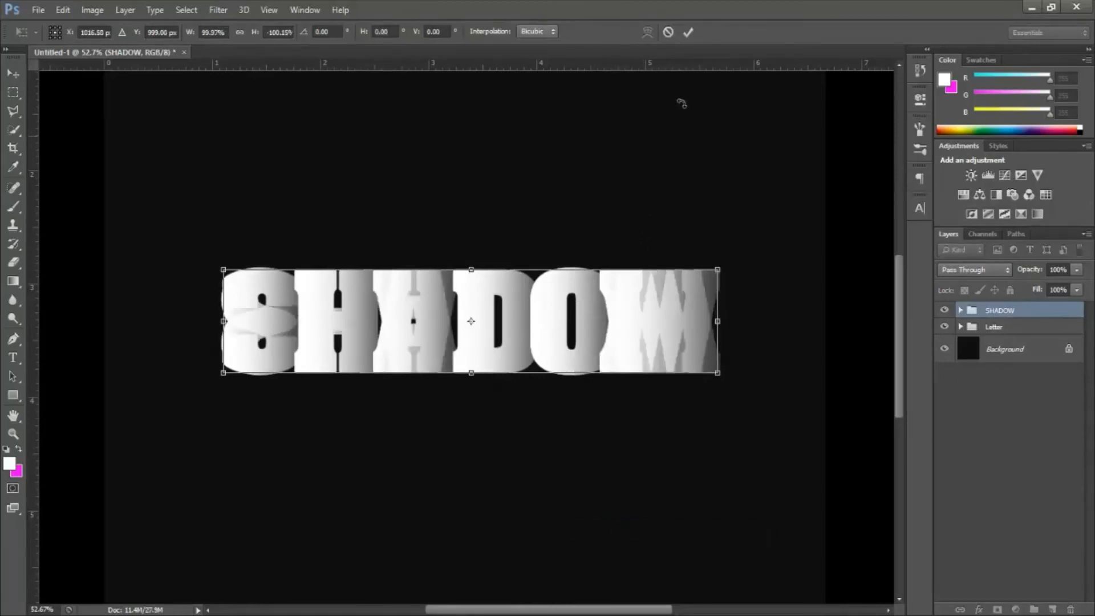
click(689, 33)
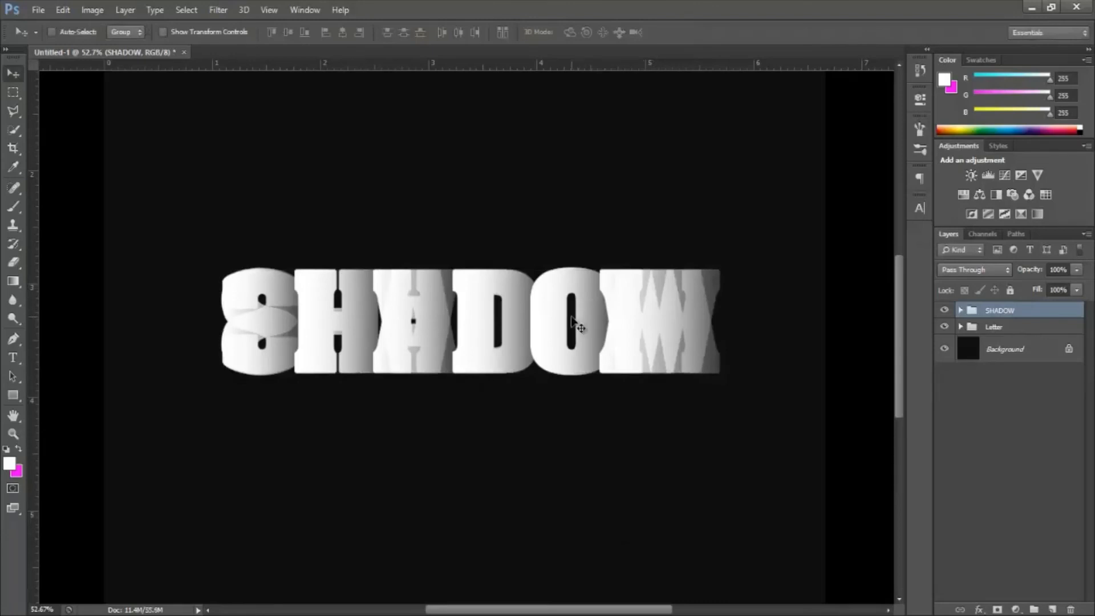
Step: Move the flipped SHADOW group straight down below the original word, nudging it up until it nearly touches the letters' feet
drag(571, 319, 570, 428)
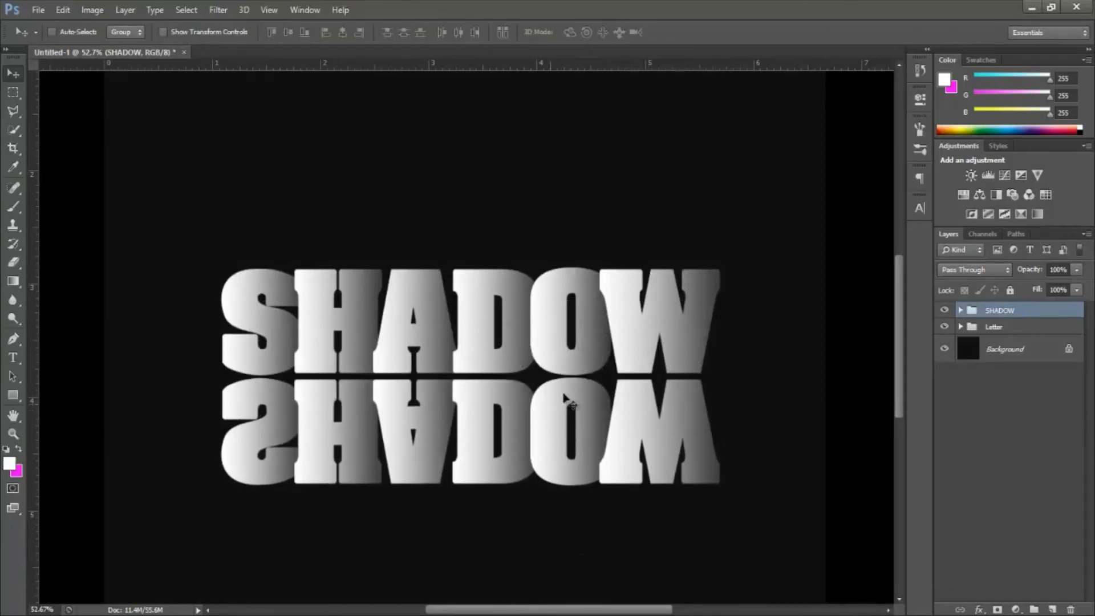
key(Up)
key(Up)
key(Up)
key(Up)
key(Up)
key(Up)
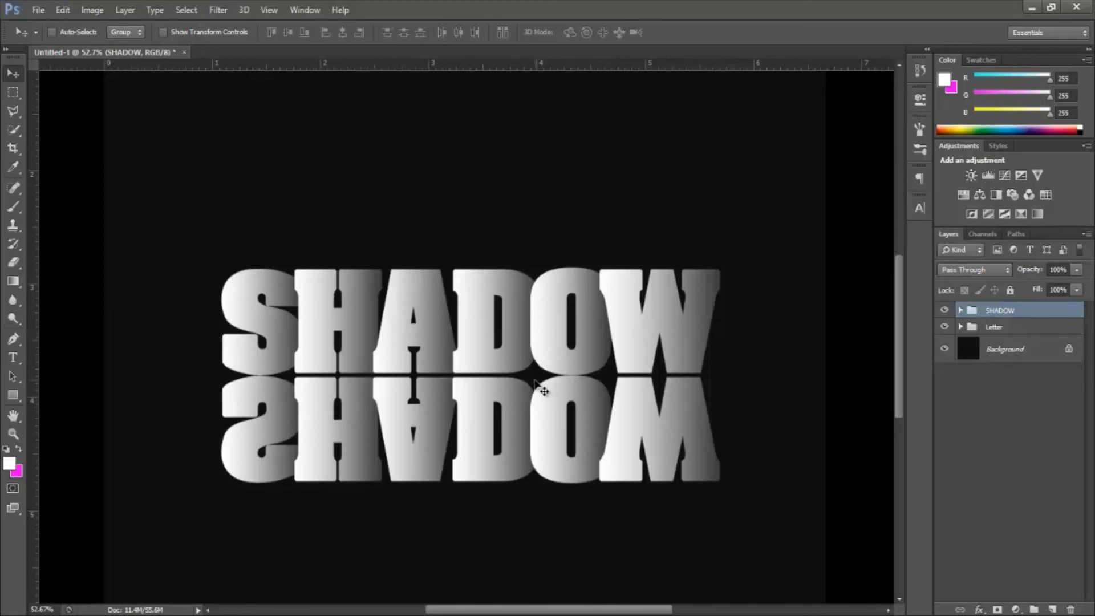
Step: Set the SHADOW group's opacity to 20% and deselect the layers
click(1059, 269)
text(20)
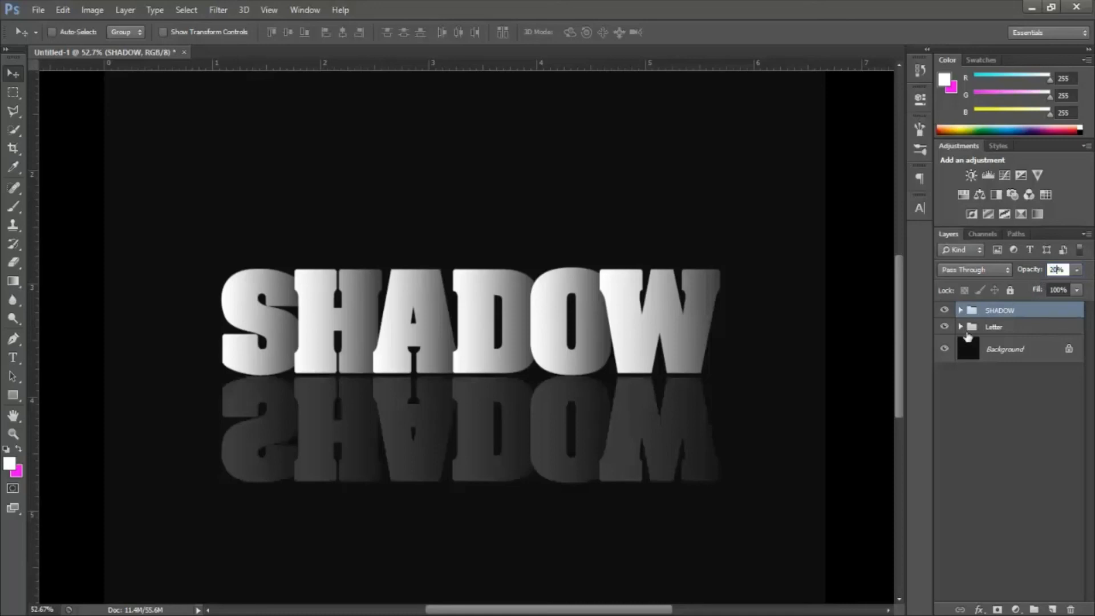
click(991, 398)
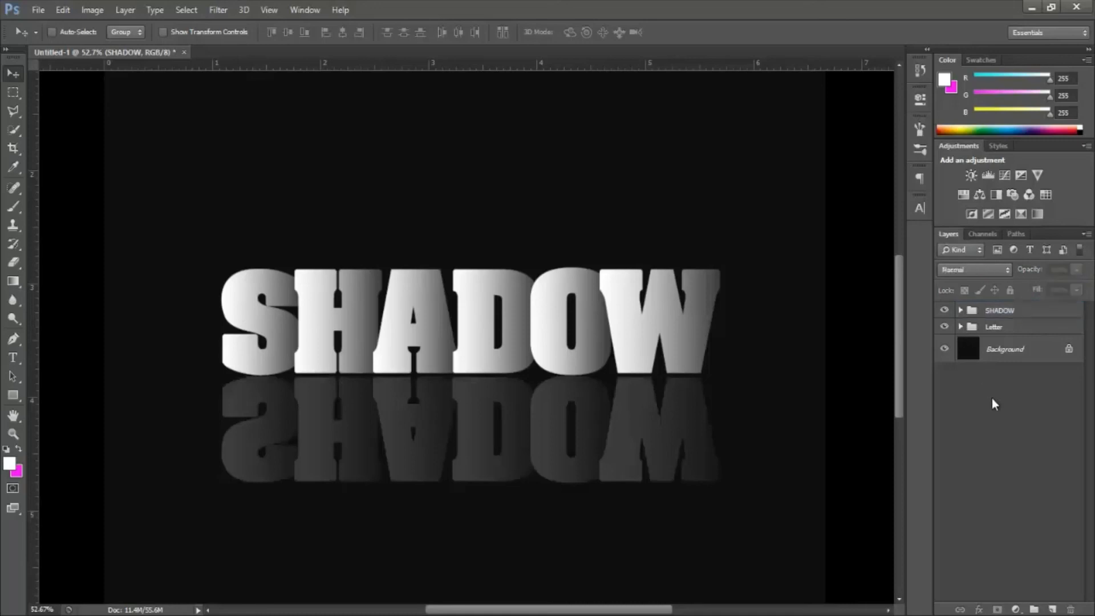
Step: Expand the SHADOW group and convert its six letter layers into a single smart object
click(961, 311)
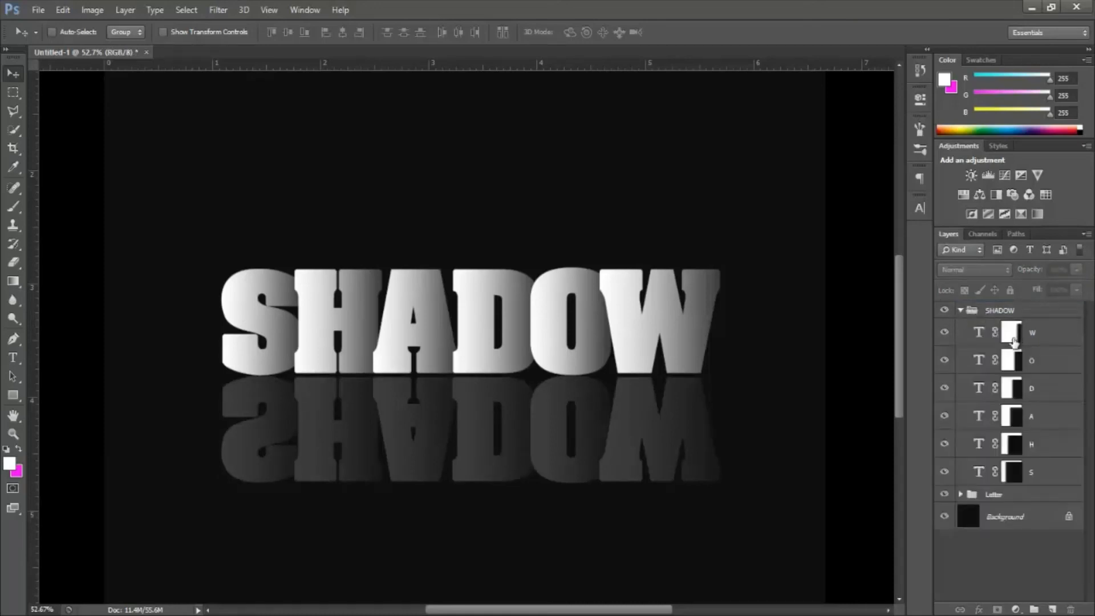
ctrl+shift+click(1045, 341)
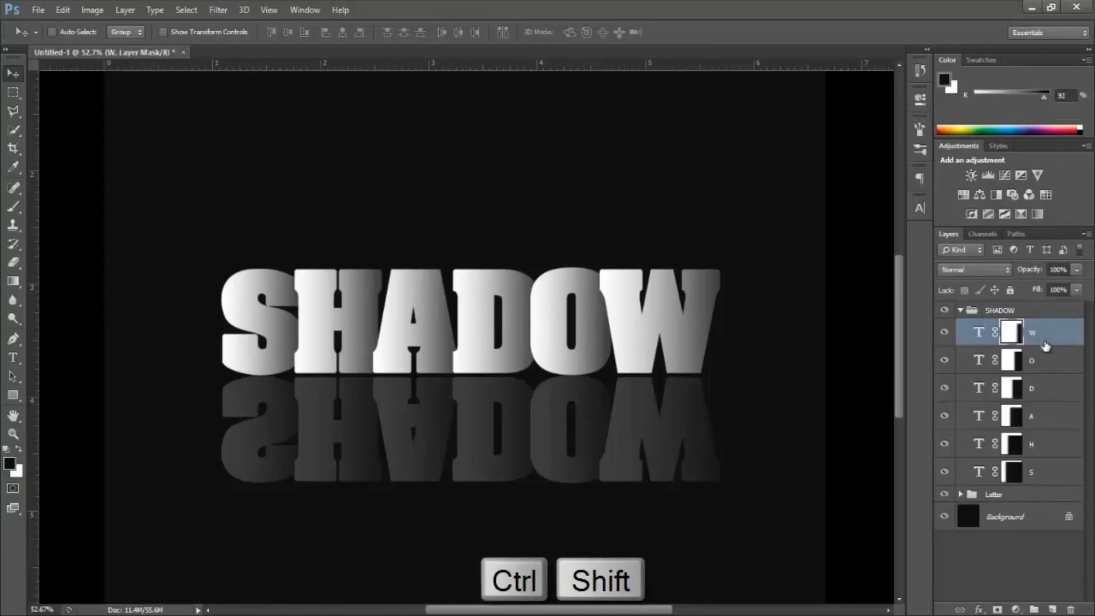
ctrl+shift+click(1052, 474)
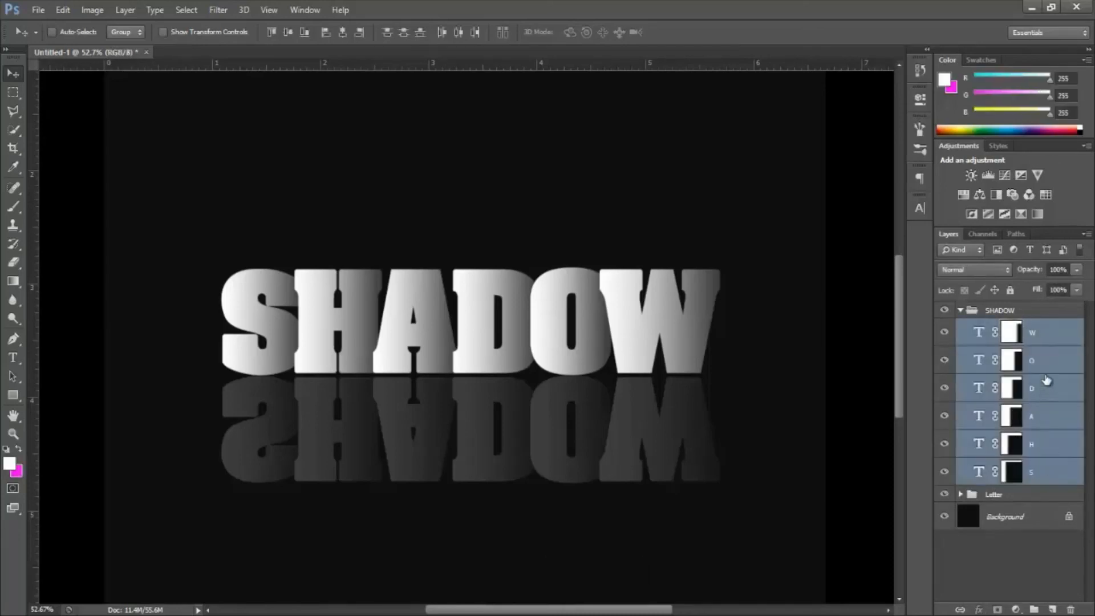
right_click(1046, 334)
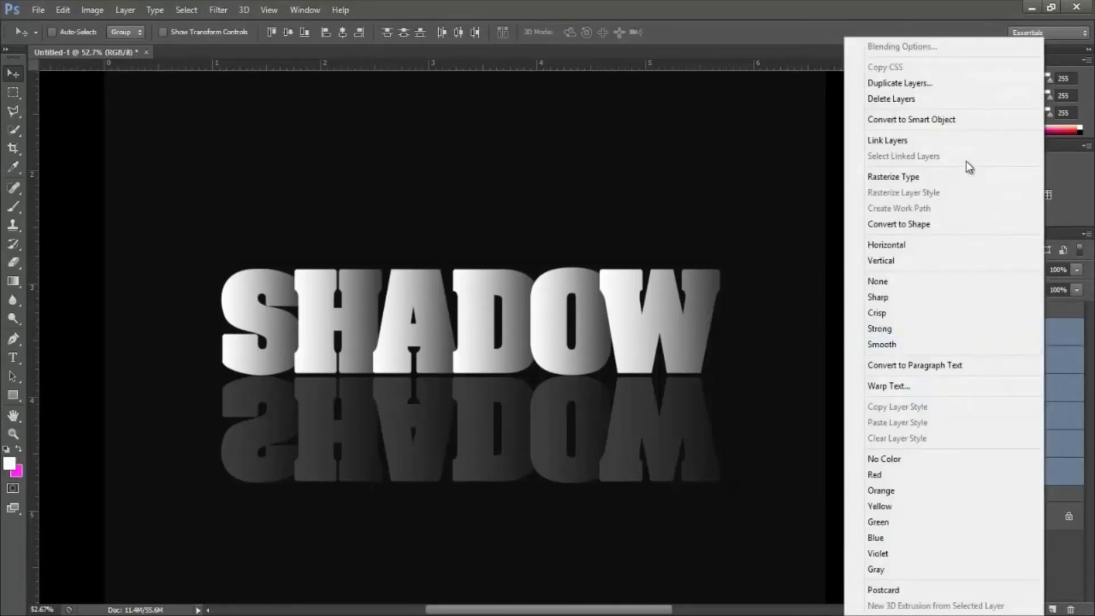
click(973, 123)
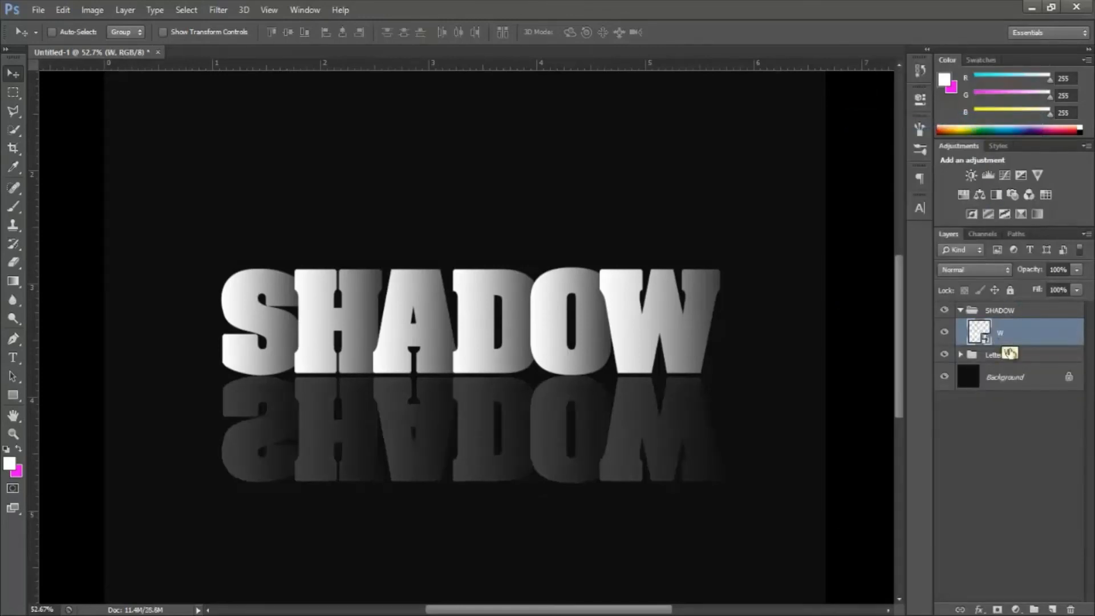
Step: Add a layer mask to the smart object and draw a black-to-white gradient upward so the reflection fades out toward its lower edge
click(998, 609)
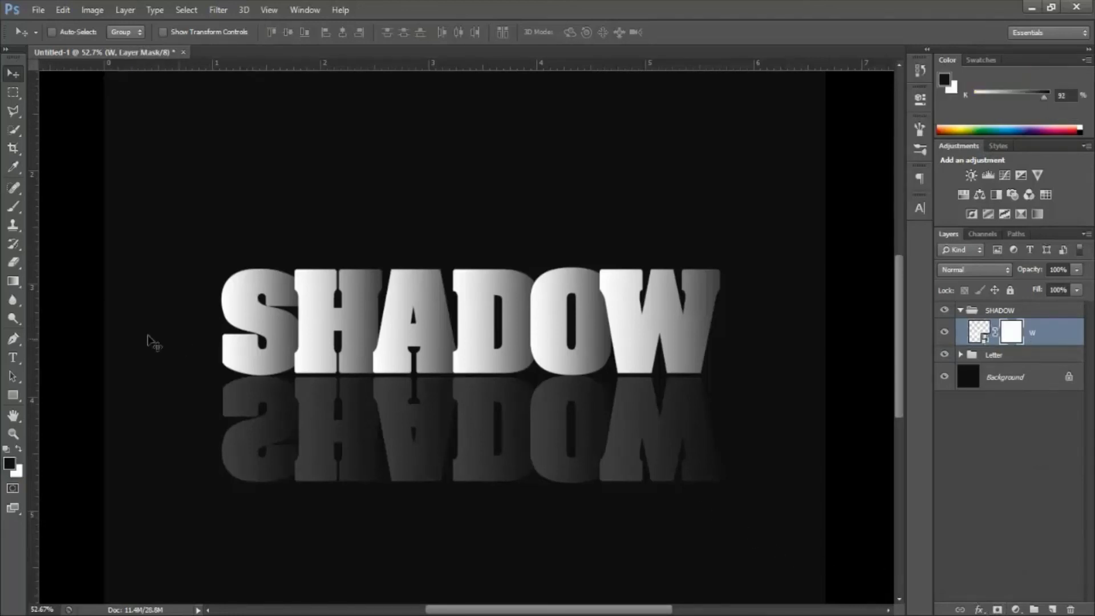
click(14, 282)
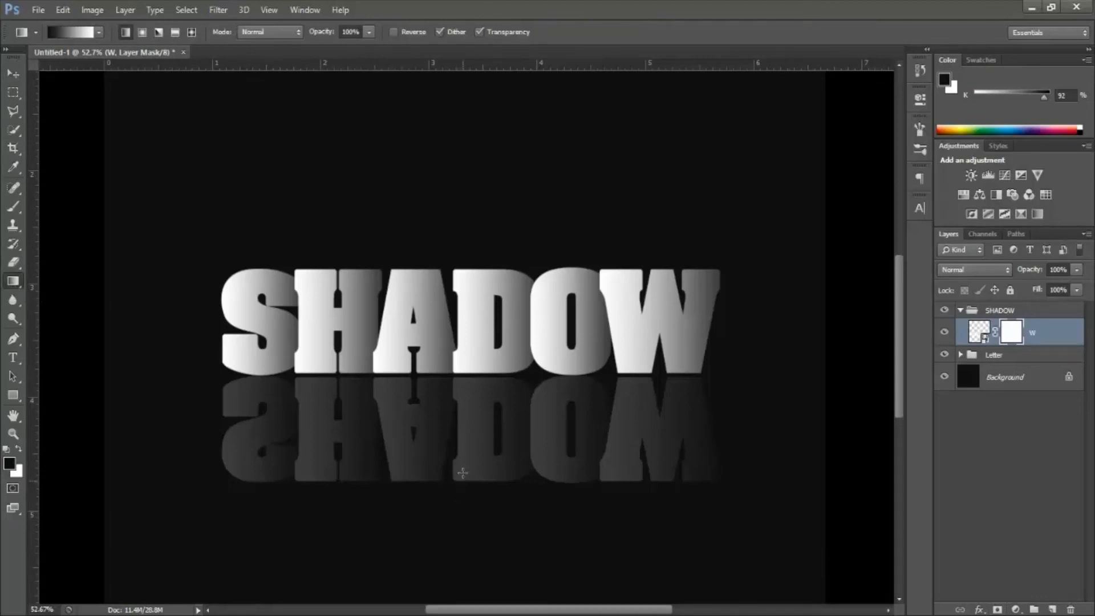
drag(462, 472, 467, 377)
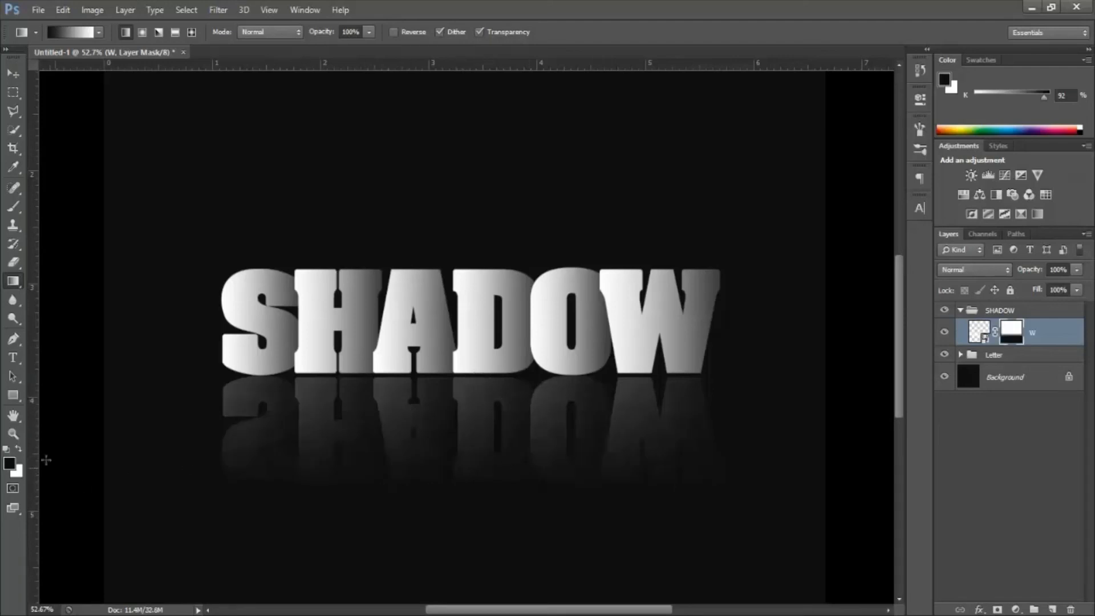
Step: Examine the finished word and its reflection up close, toggling the SHADOW and Letter groups' visibility and collapsing the SHADOW group
click(14, 434)
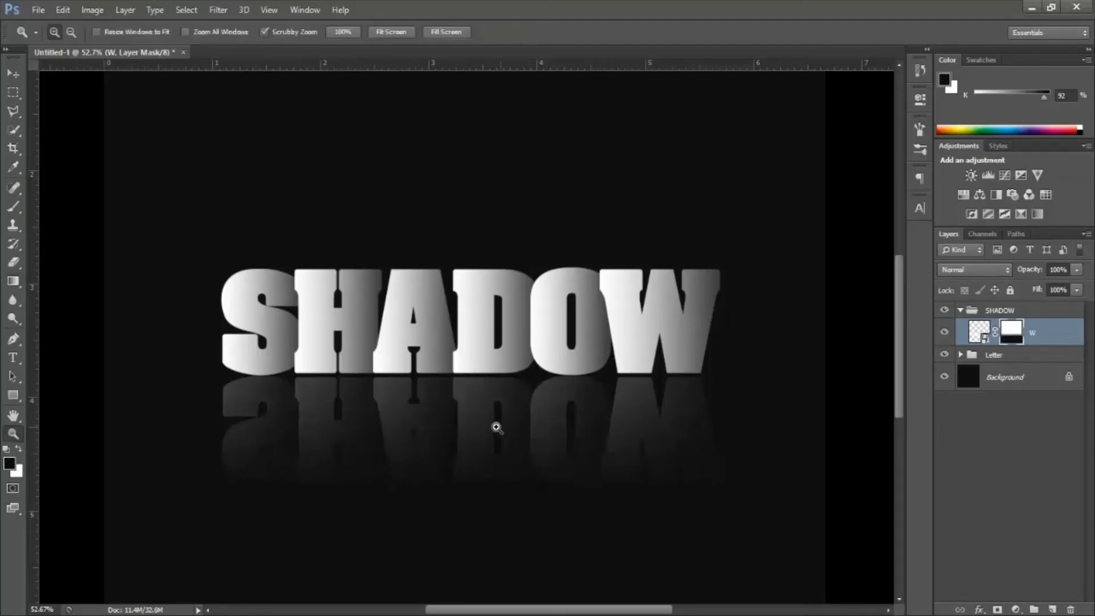
drag(494, 431, 453, 428)
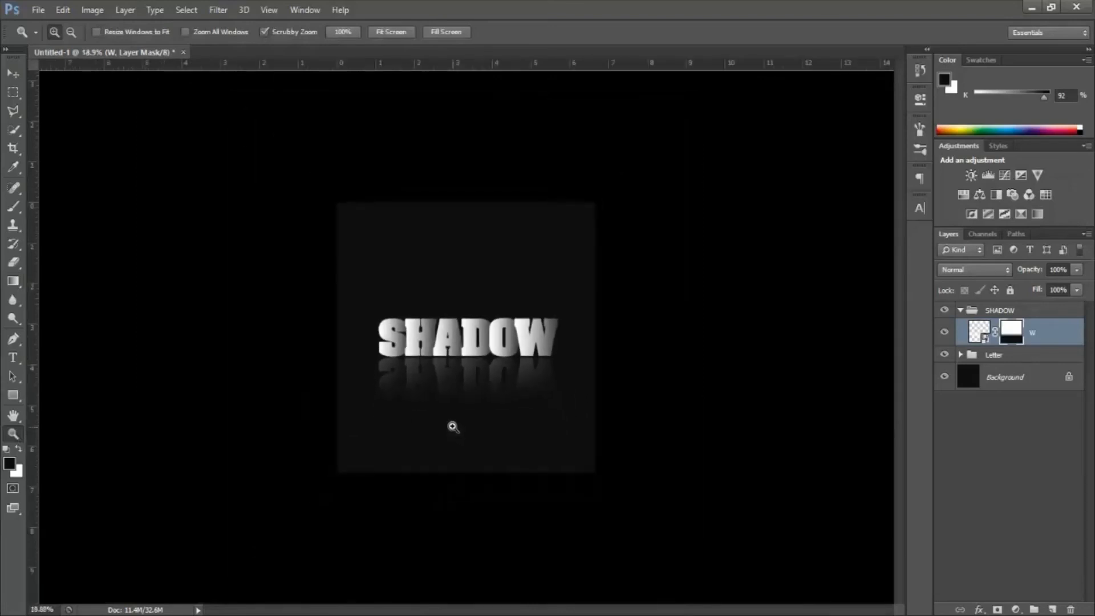
drag(452, 364, 520, 377)
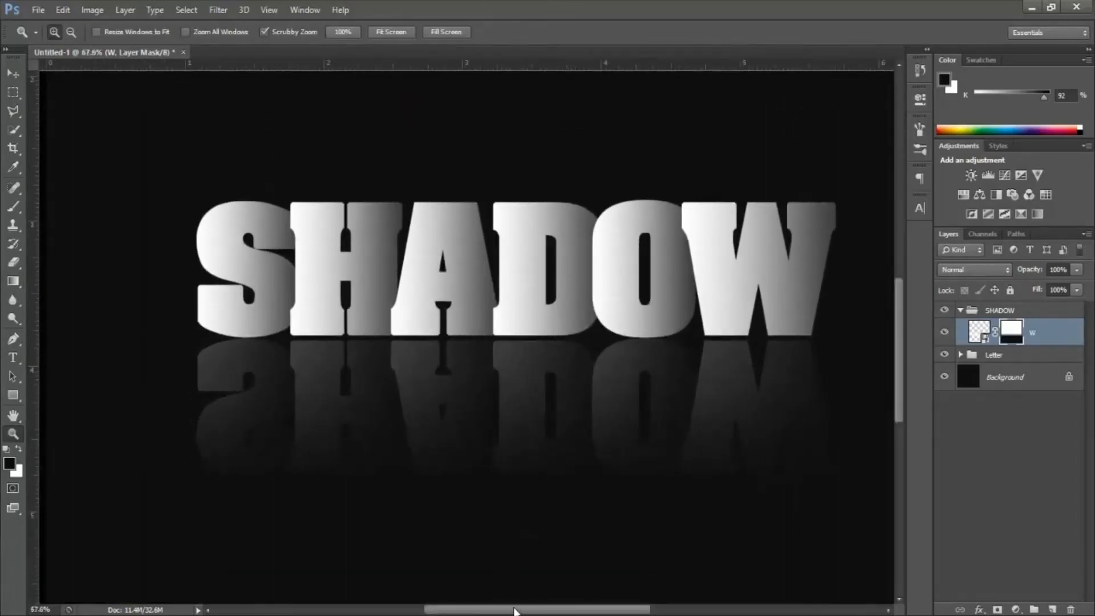
drag(515, 611, 529, 610)
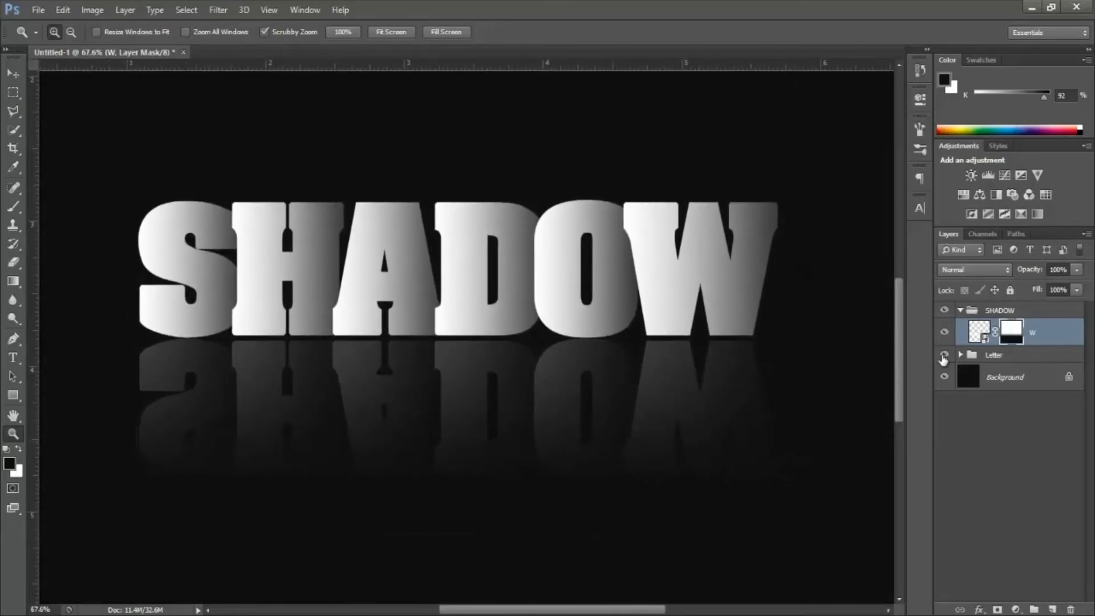
click(944, 311)
click(944, 311)
click(961, 309)
key(2)
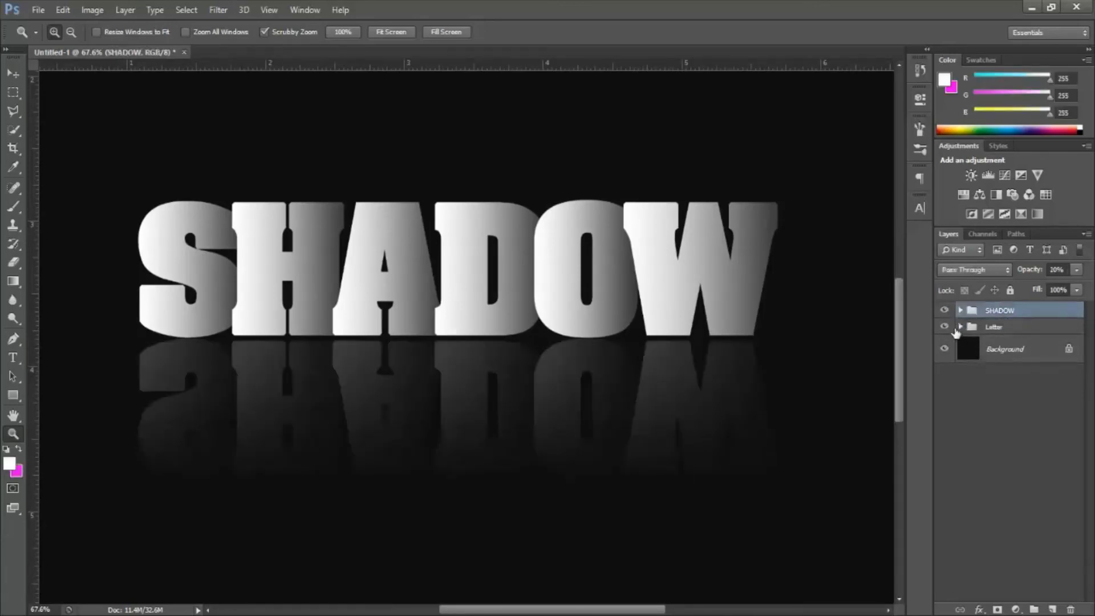
click(945, 327)
click(945, 327)
click(962, 327)
click(961, 327)
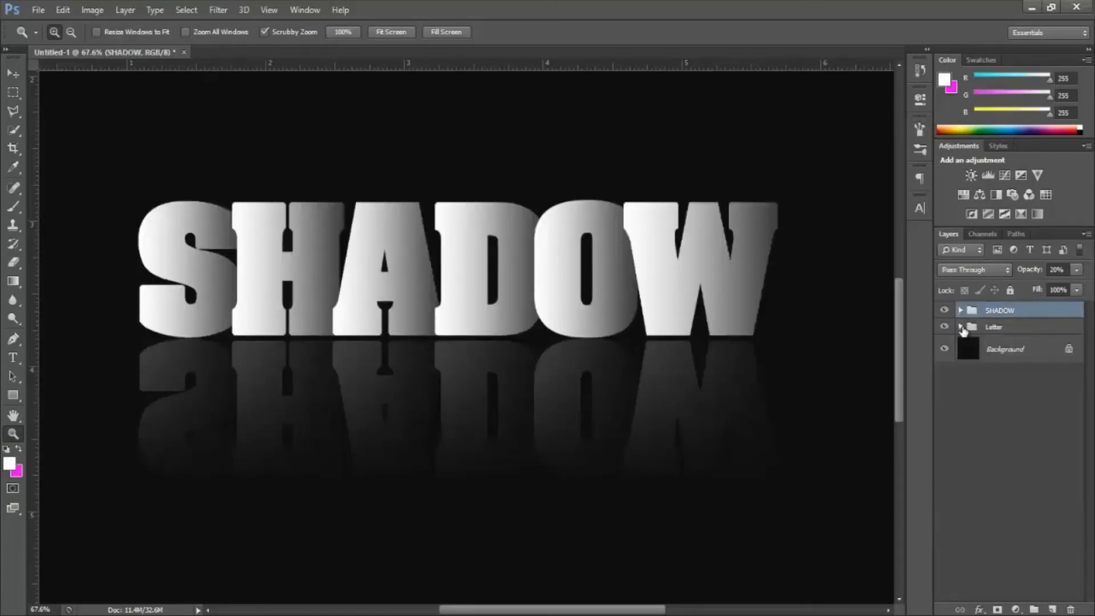